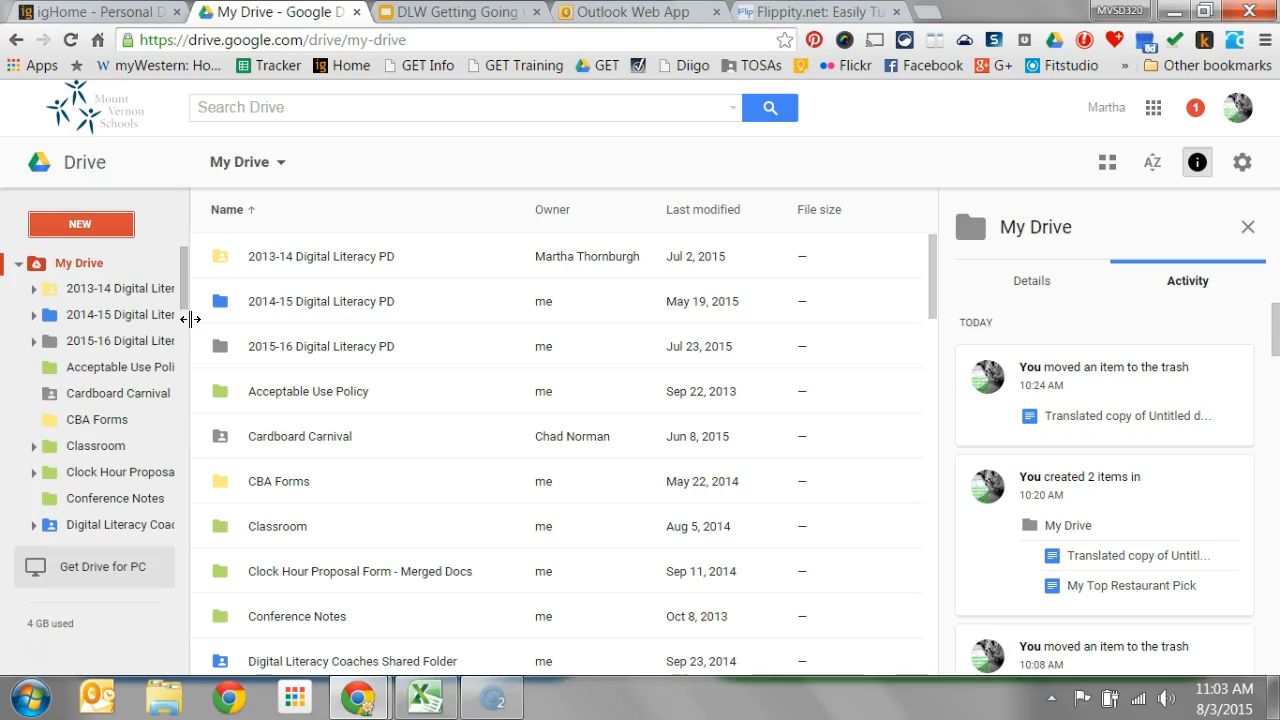
- Create a new Google Sheets spreadsheet and name it "DLW Google Basics Sheets" followed by the owner's full name
click(94, 231)
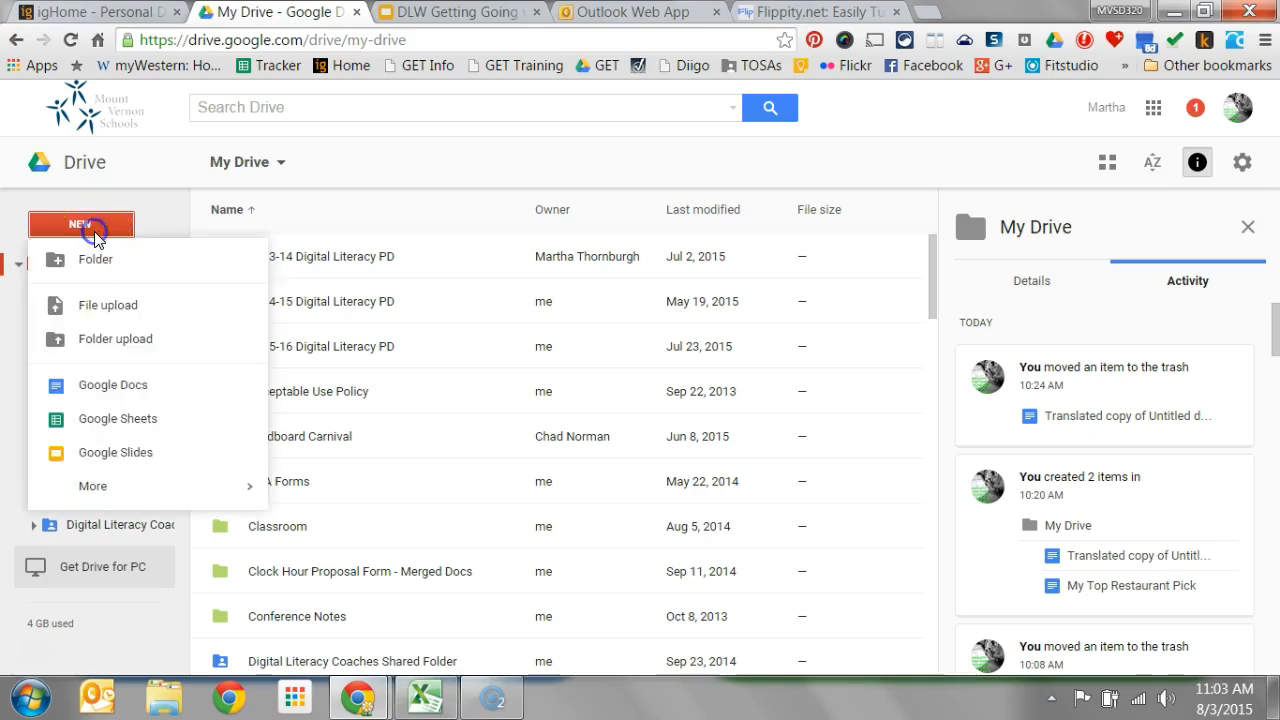
click(118, 418)
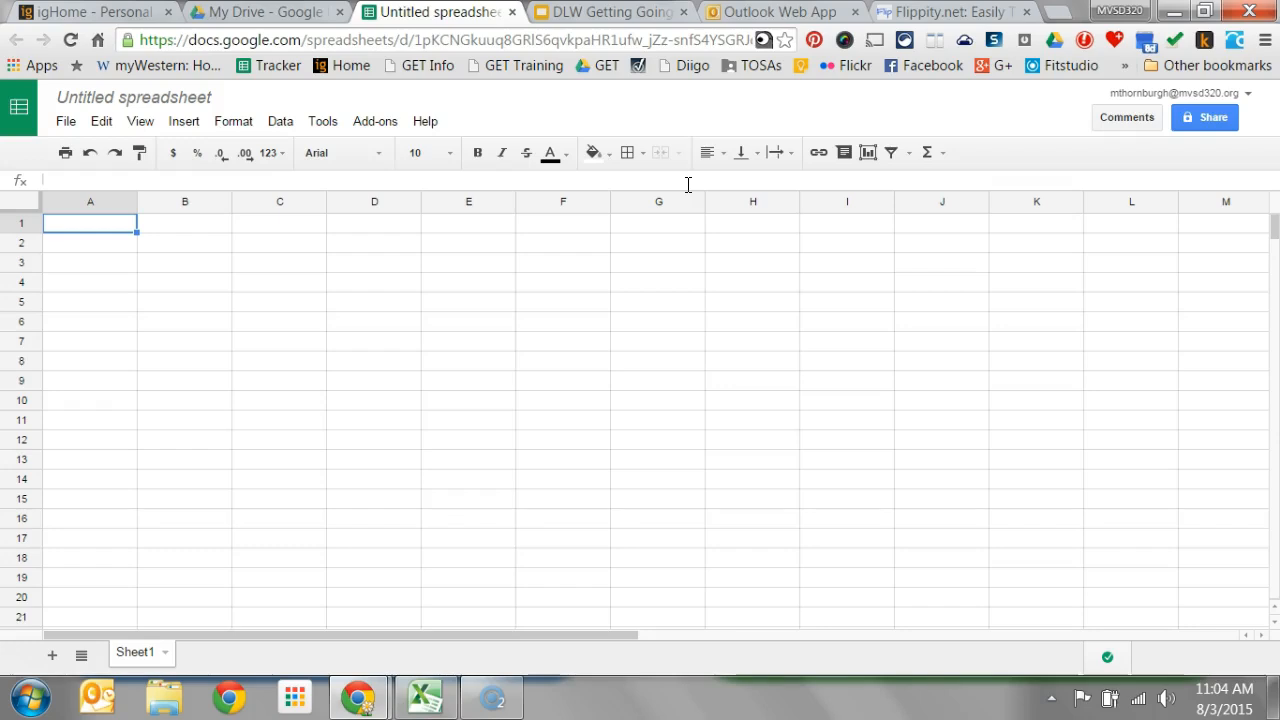
click(181, 100)
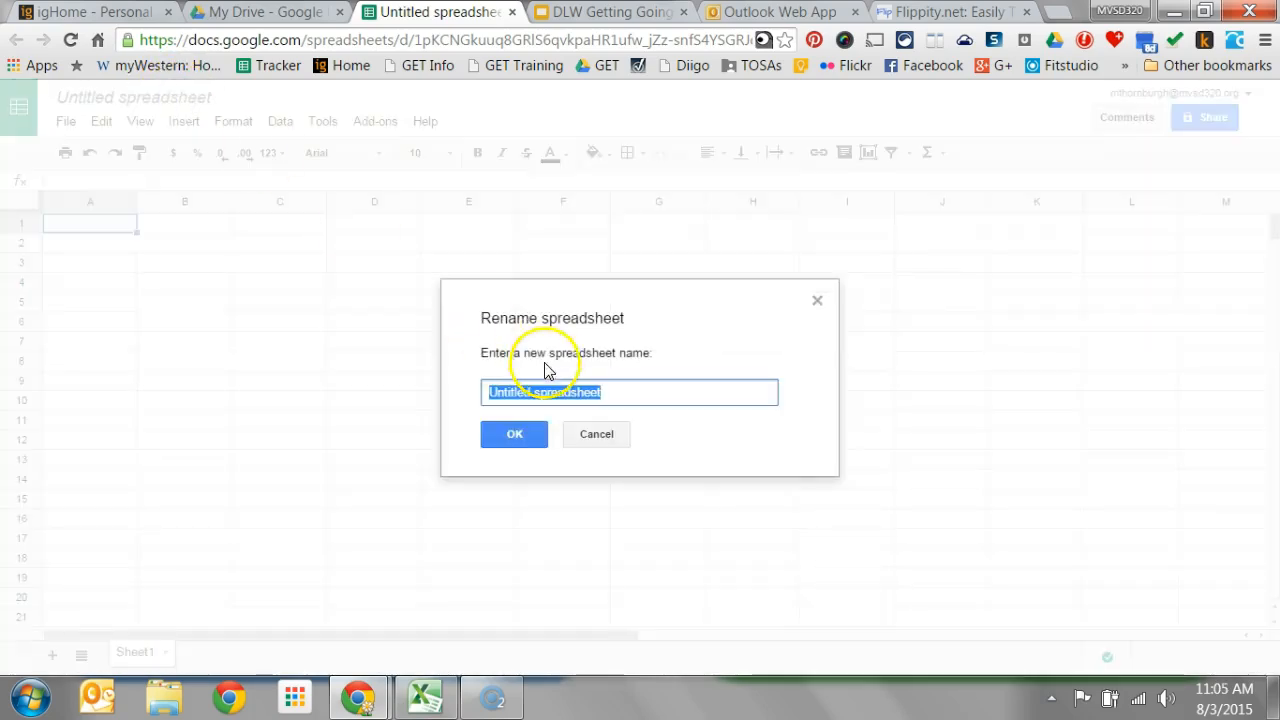
text(DL)
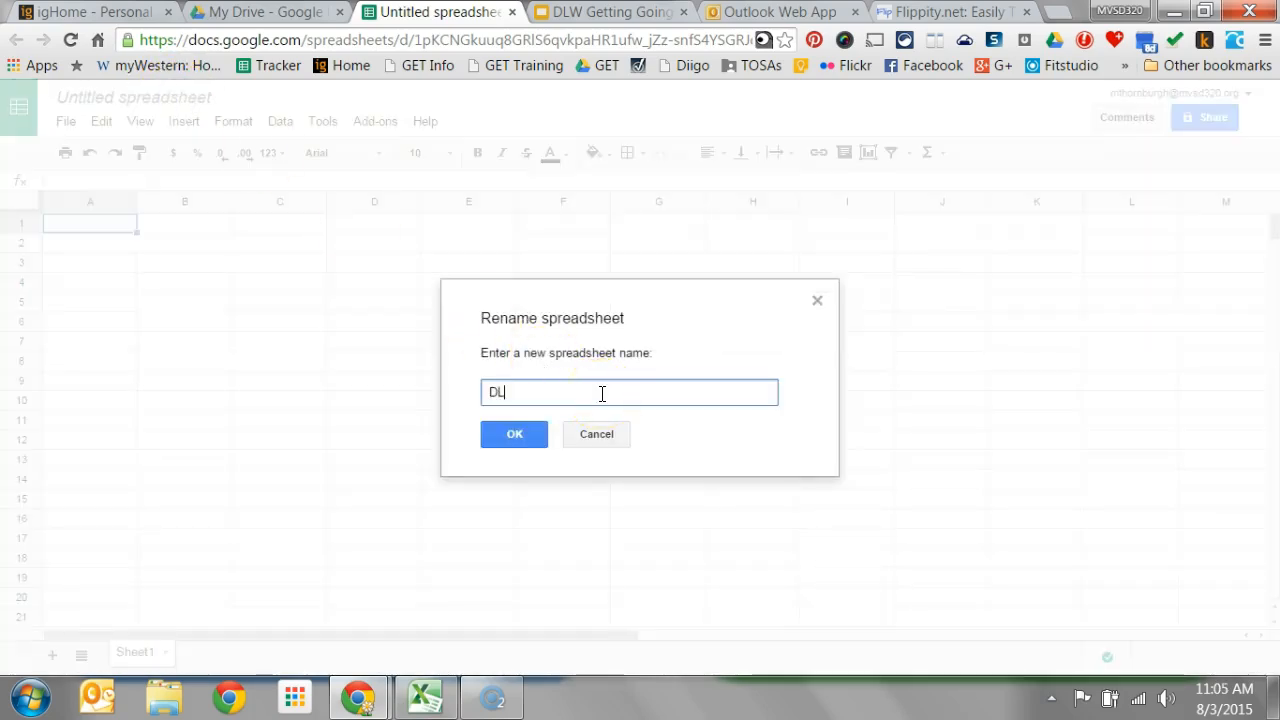
text(W Google )
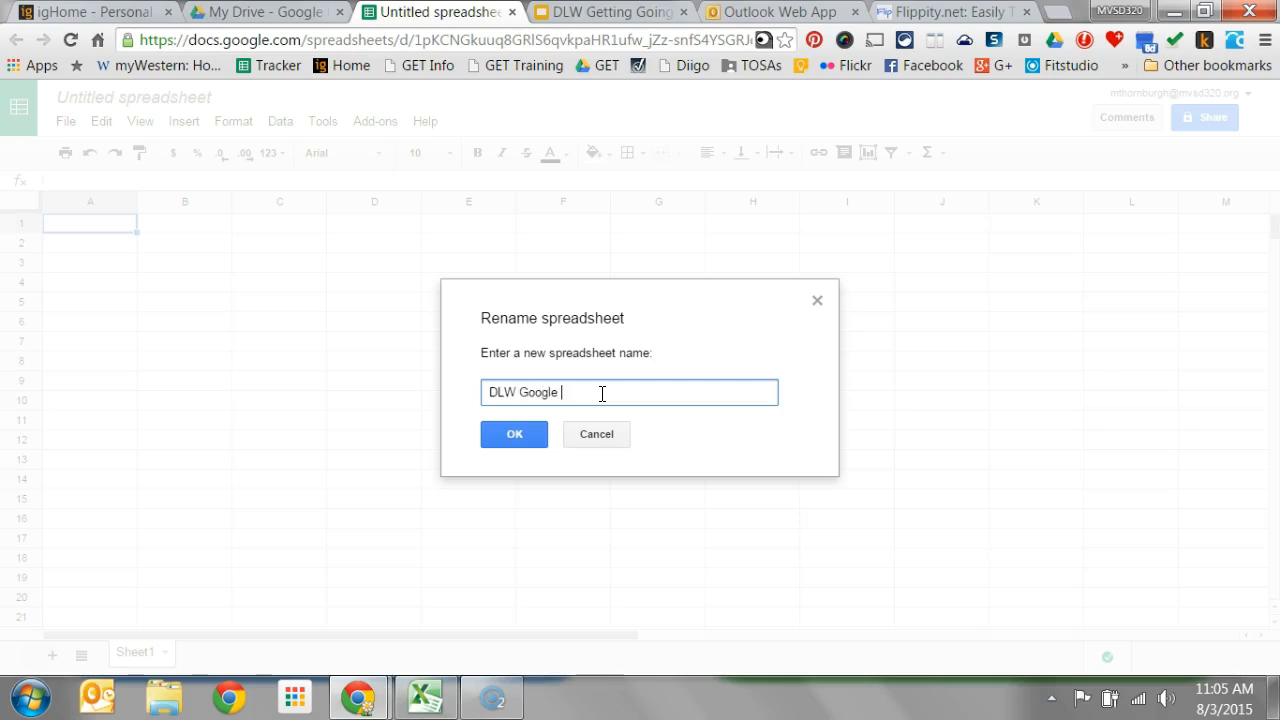
text(Basics Sheets Martha Thornbu)
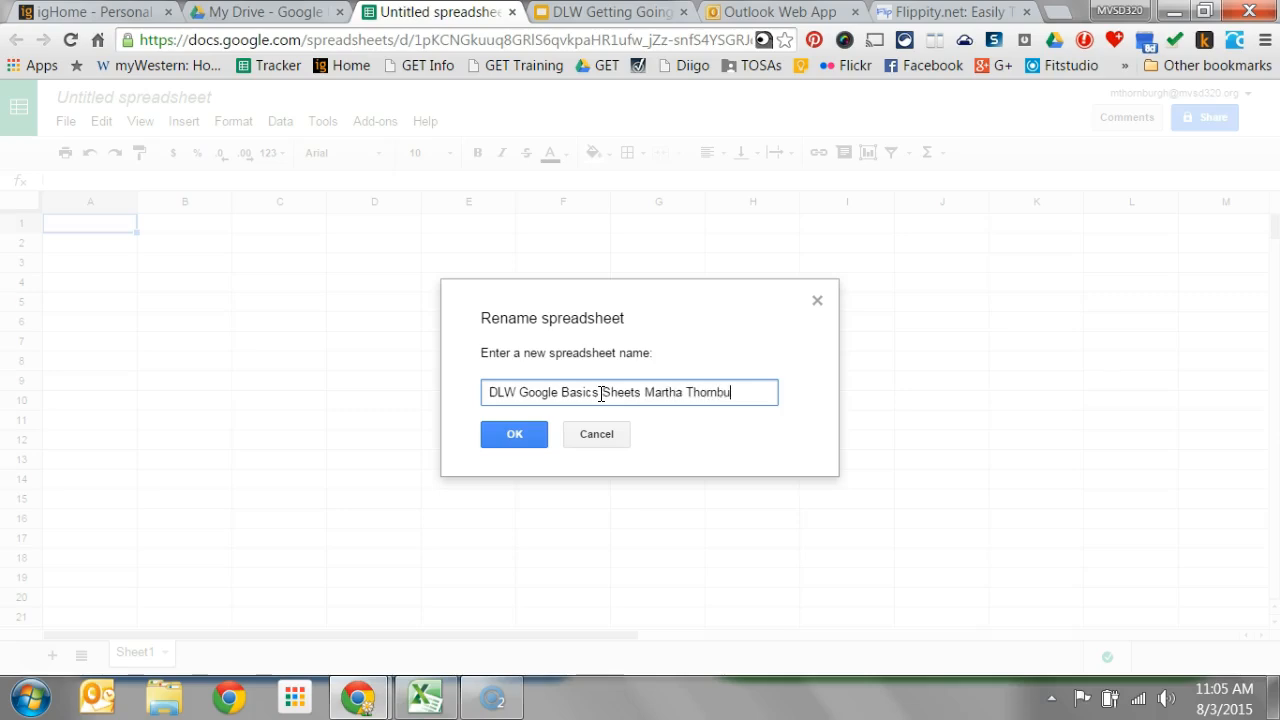
text(rgh)
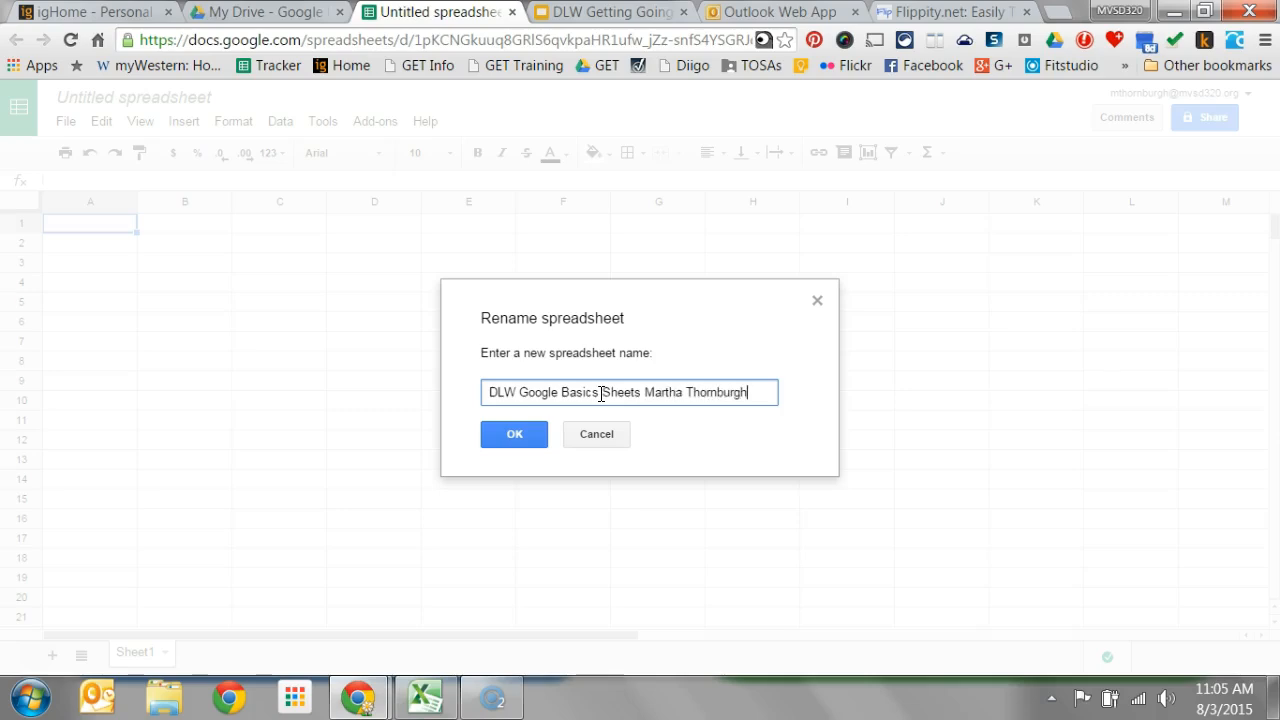
click(522, 432)
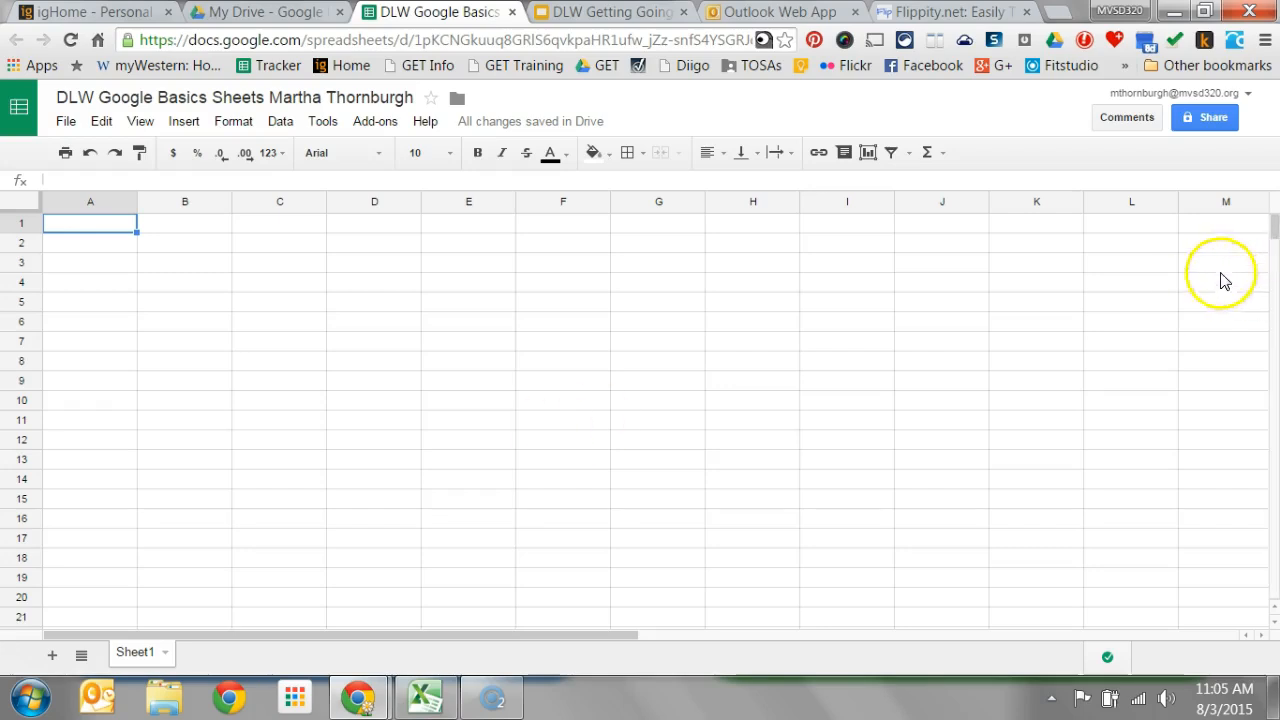
- Review the spreadsheet's sharing options without adding anyone
click(1214, 118)
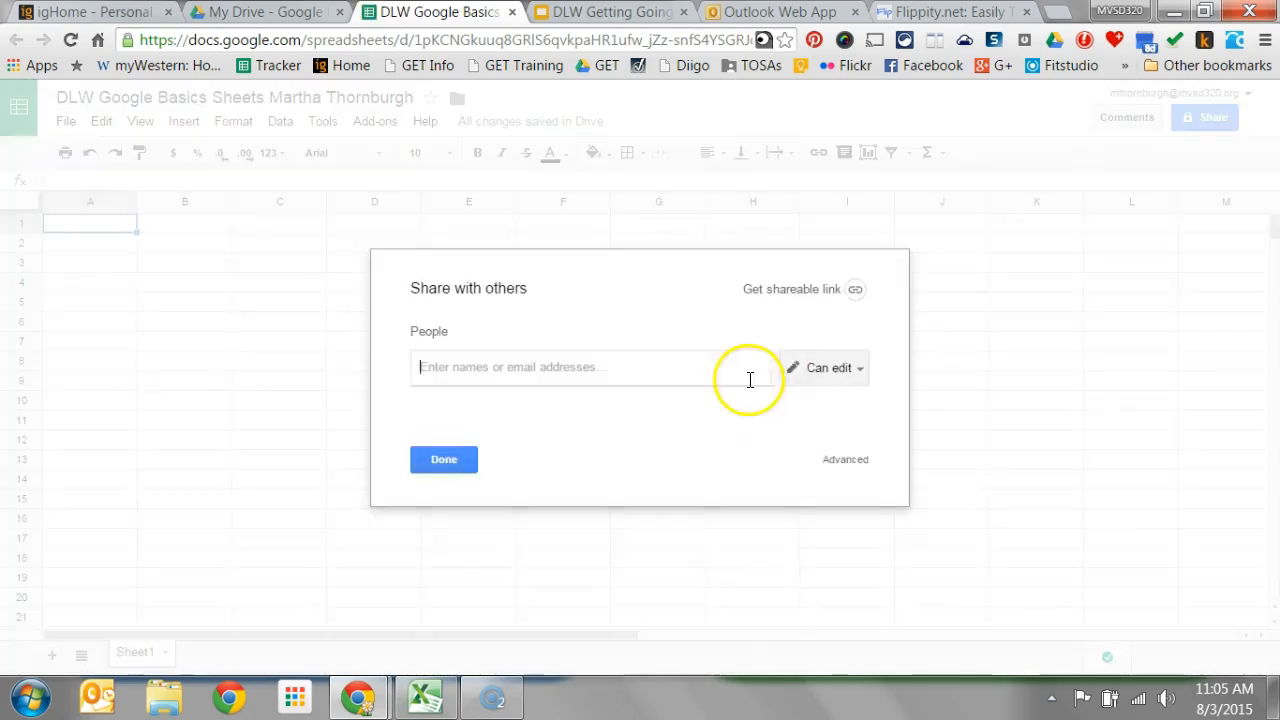
click(445, 470)
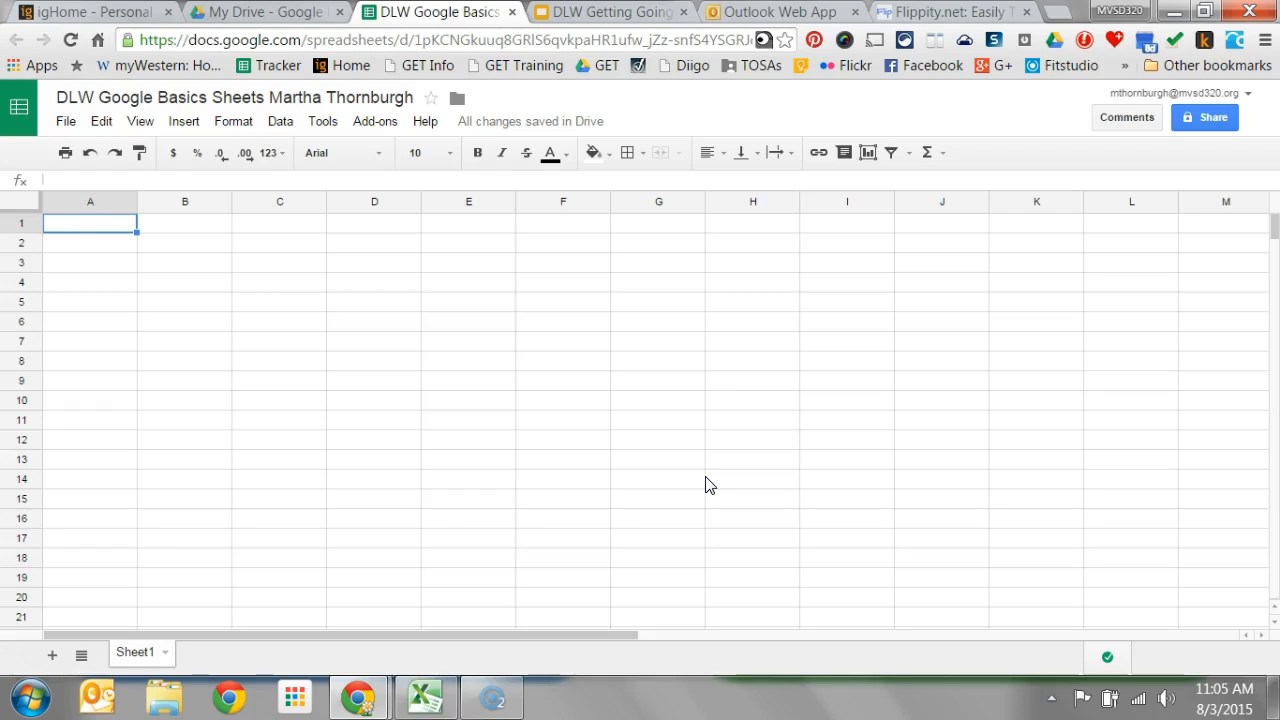
- Move the spreadsheet into the "DLW Google Basics" folder that carries the owner's name
click(457, 103)
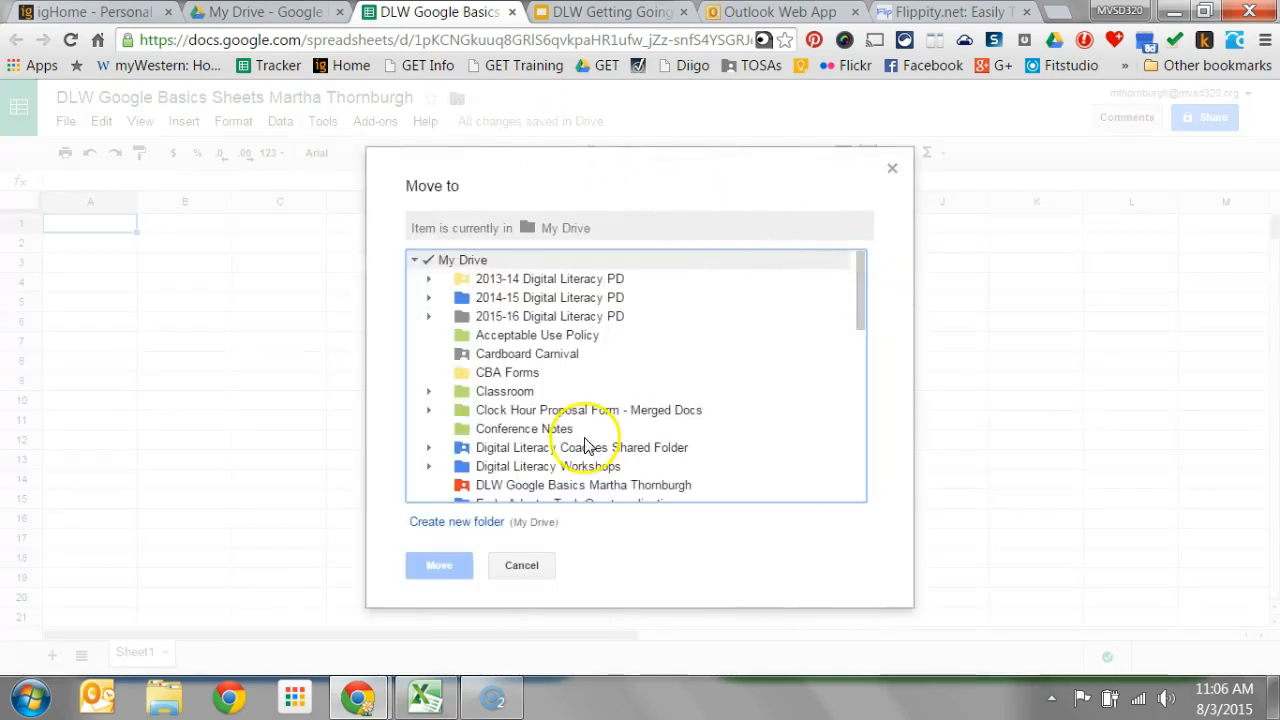
click(565, 488)
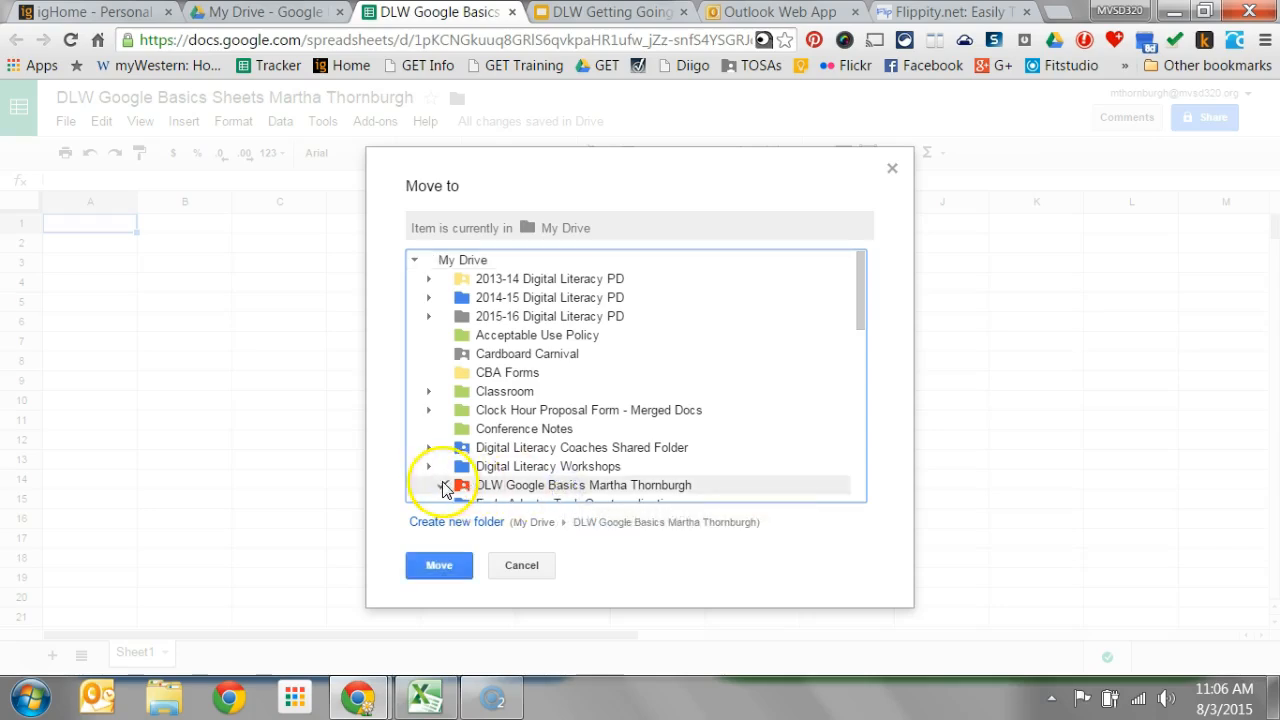
drag(862, 300, 860, 341)
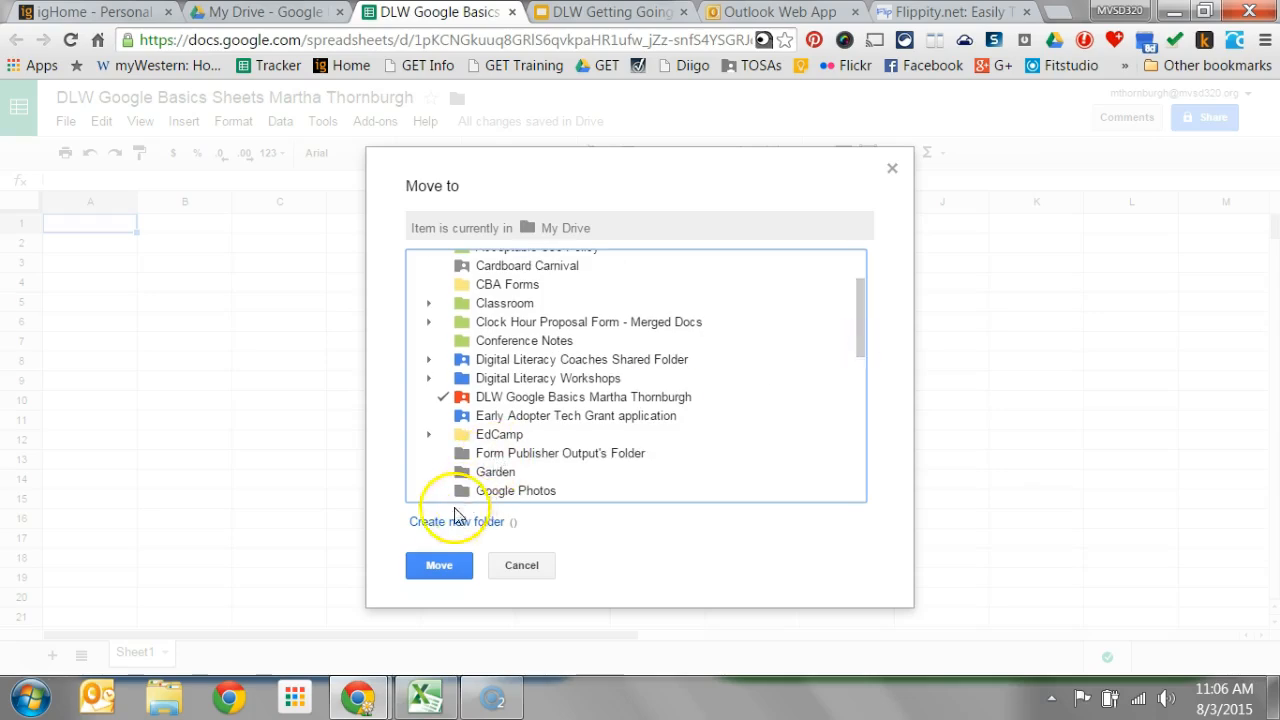
click(450, 565)
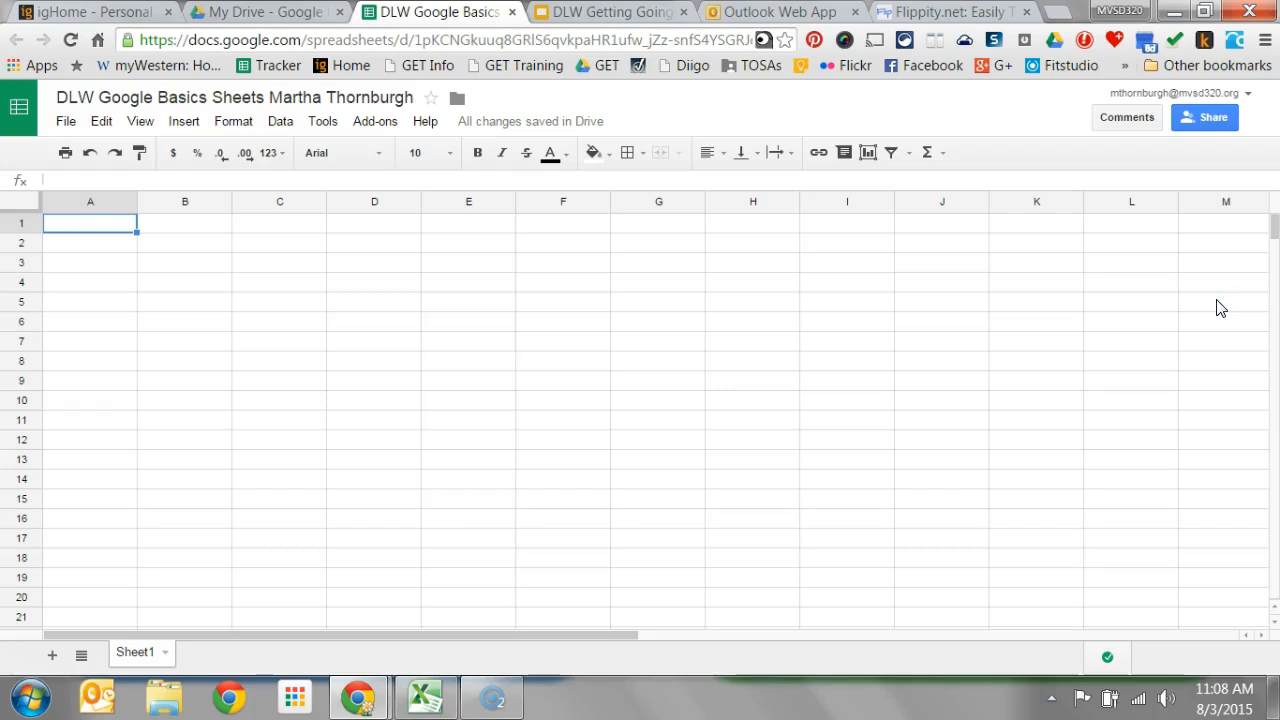
- Check the spreadsheet's comment and notification options
click(1134, 124)
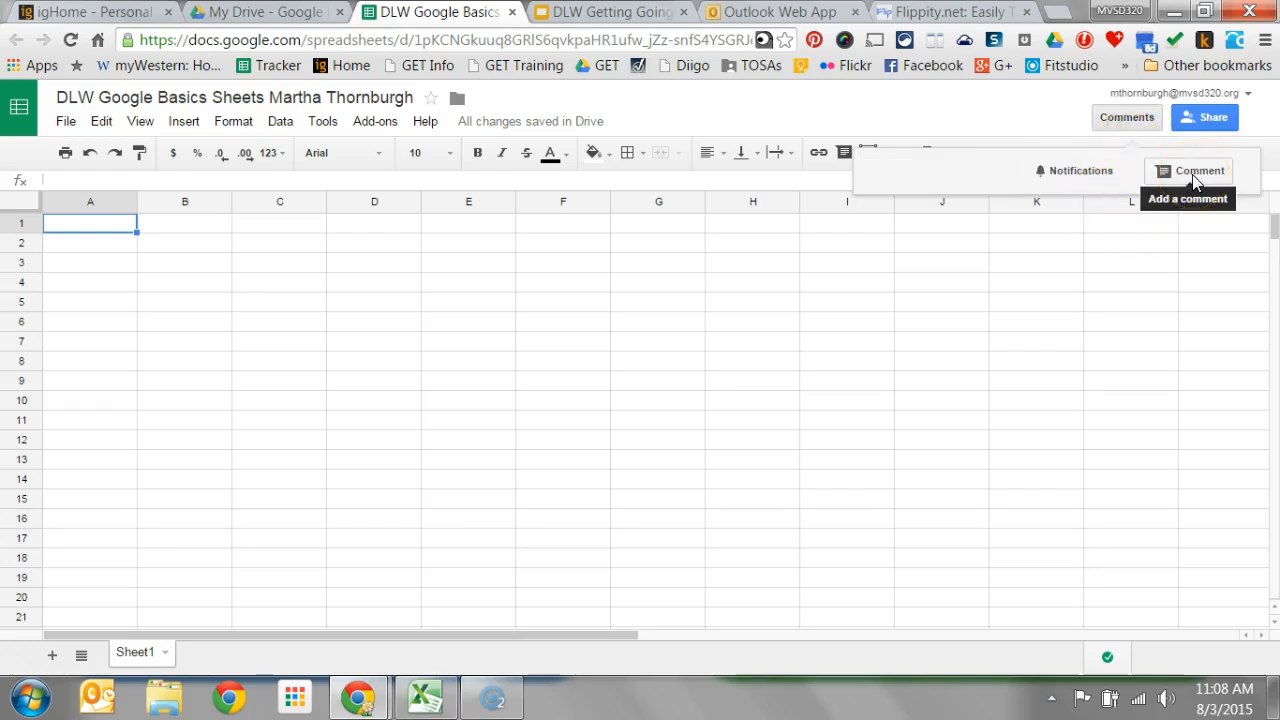
click(1031, 134)
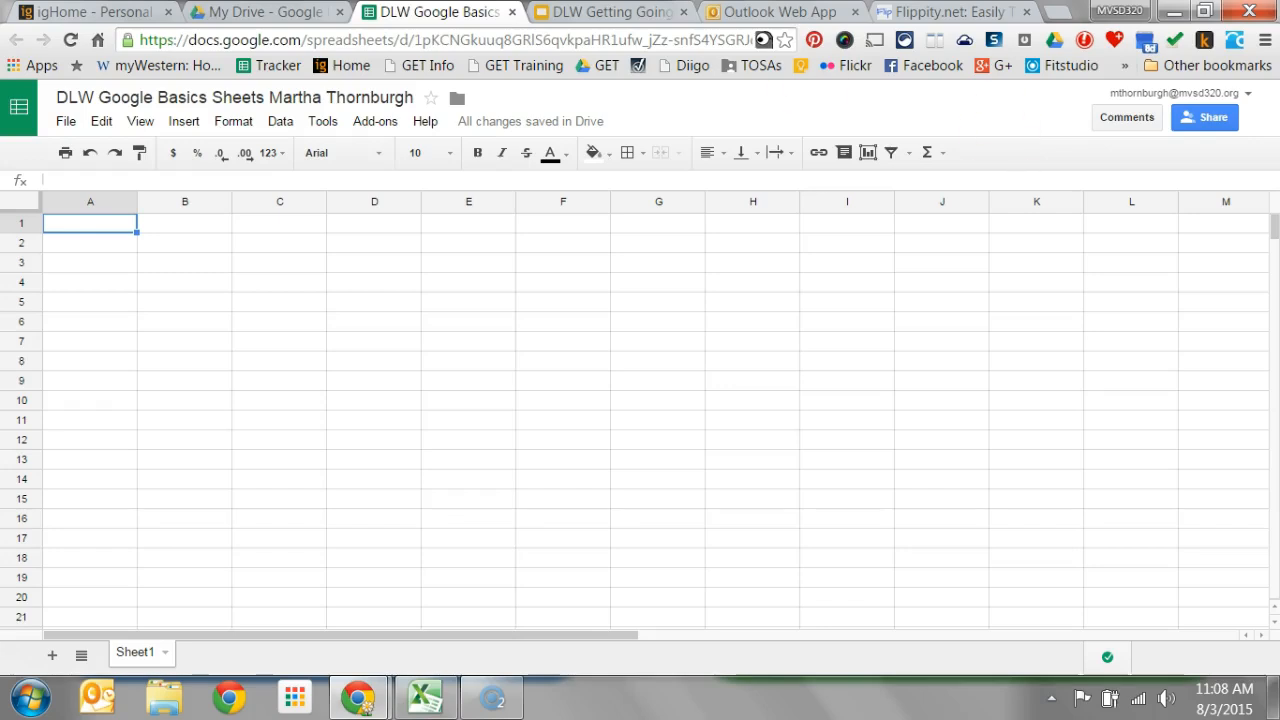
- Browse the add-ons available for Sheets and examine the installed ones, including the g(Math) for Sheets options
click(371, 124)
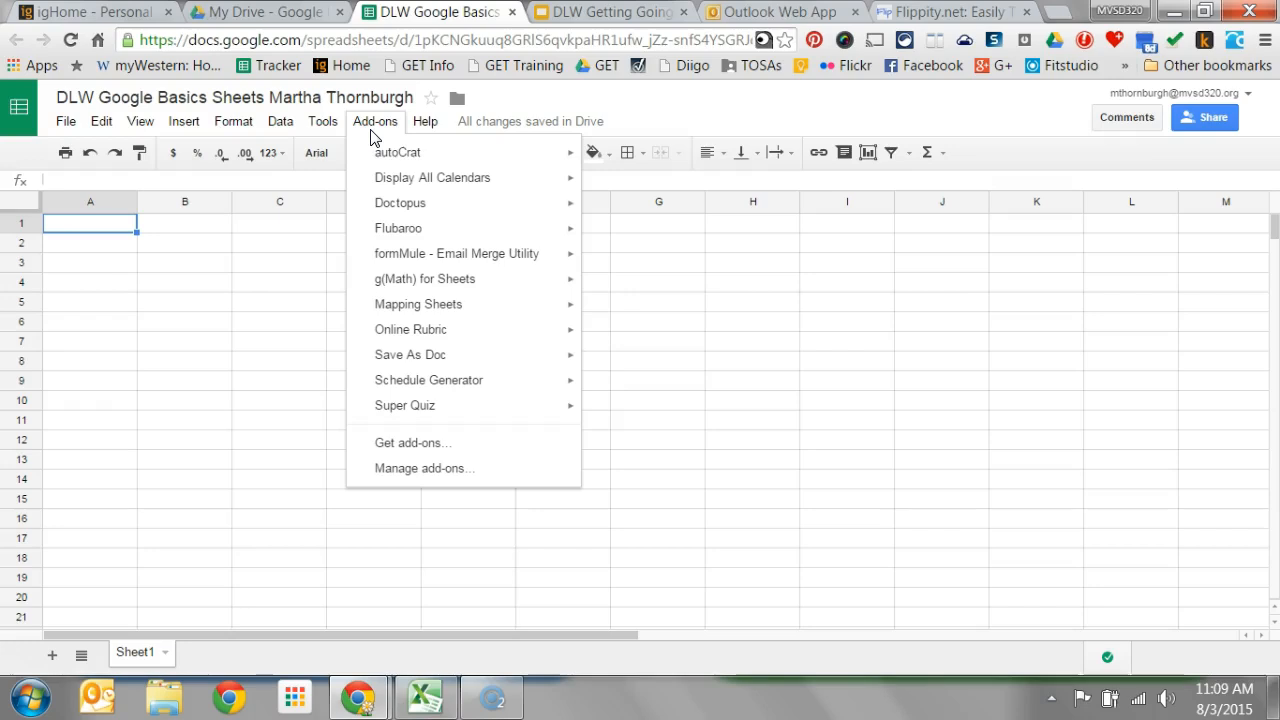
click(430, 455)
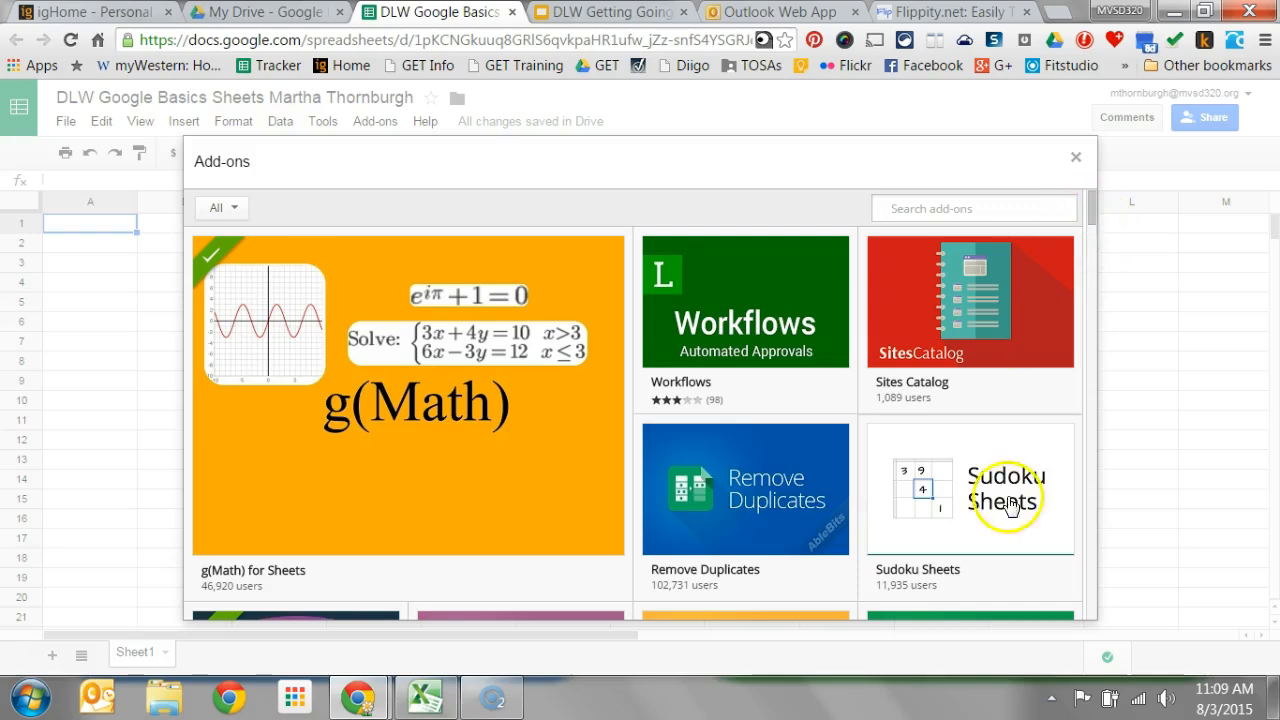
drag(1093, 215, 1094, 244)
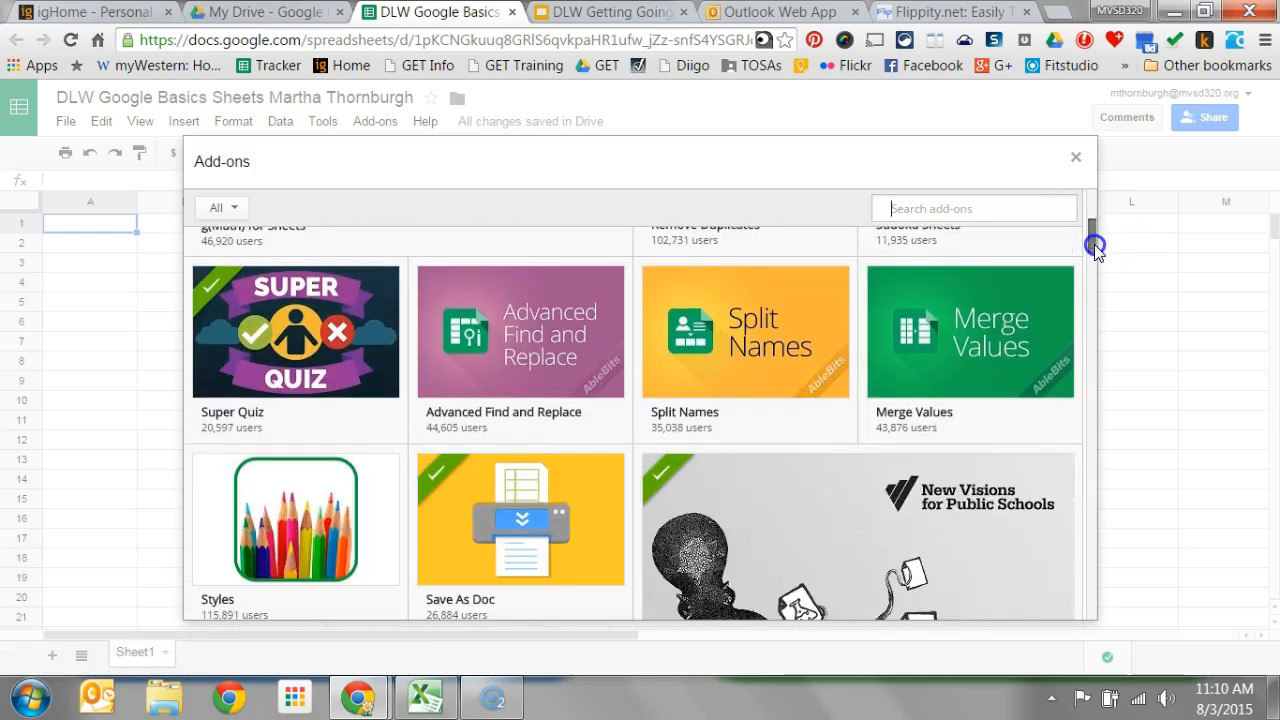
drag(1094, 244, 1088, 200)
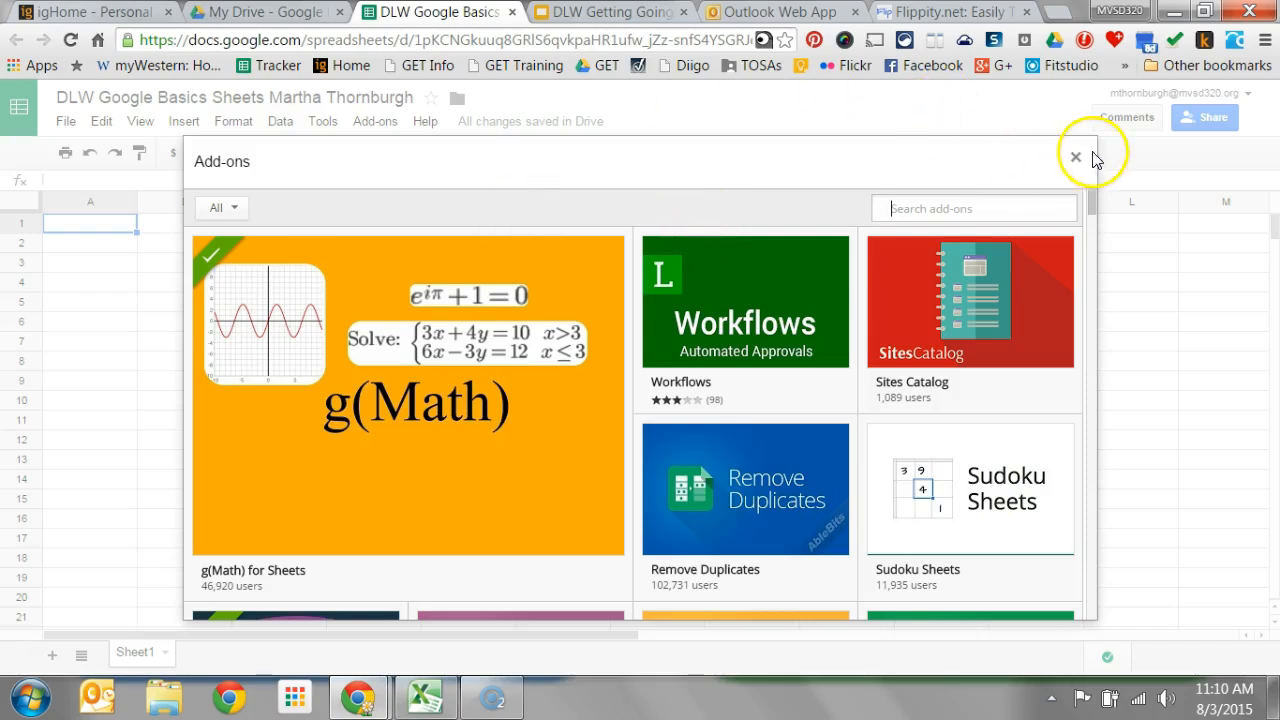
click(1077, 158)
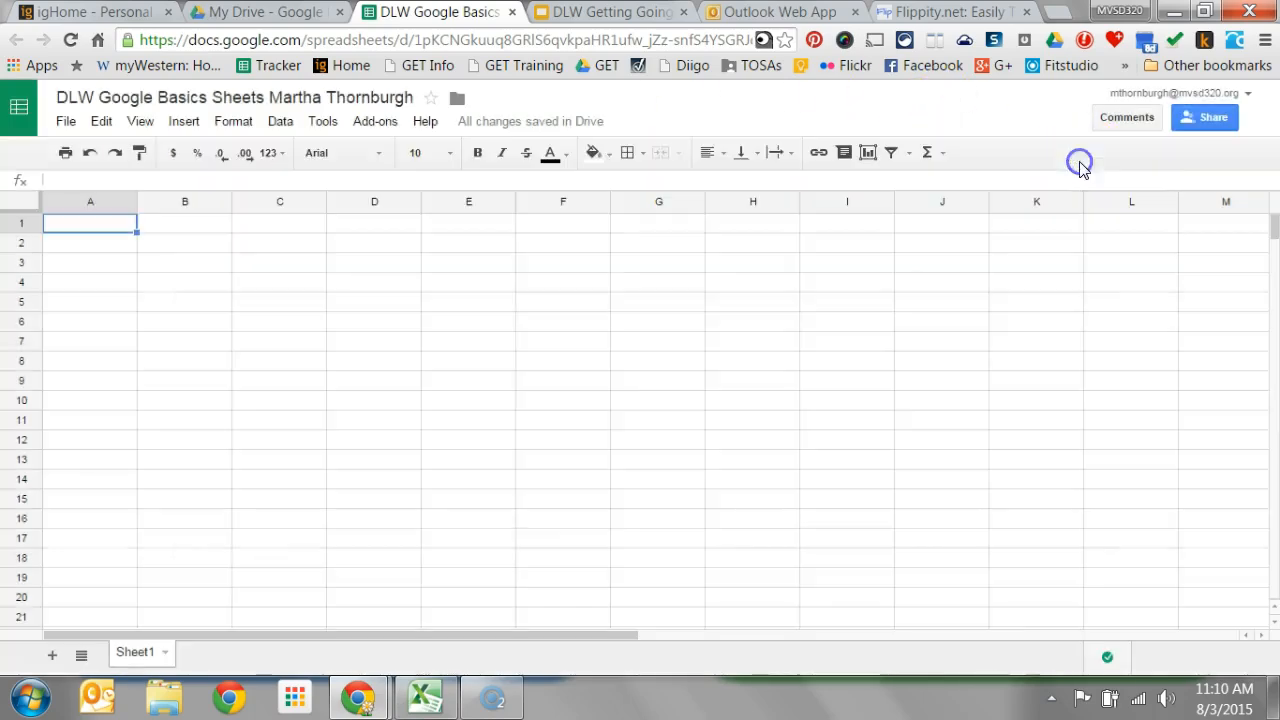
click(376, 122)
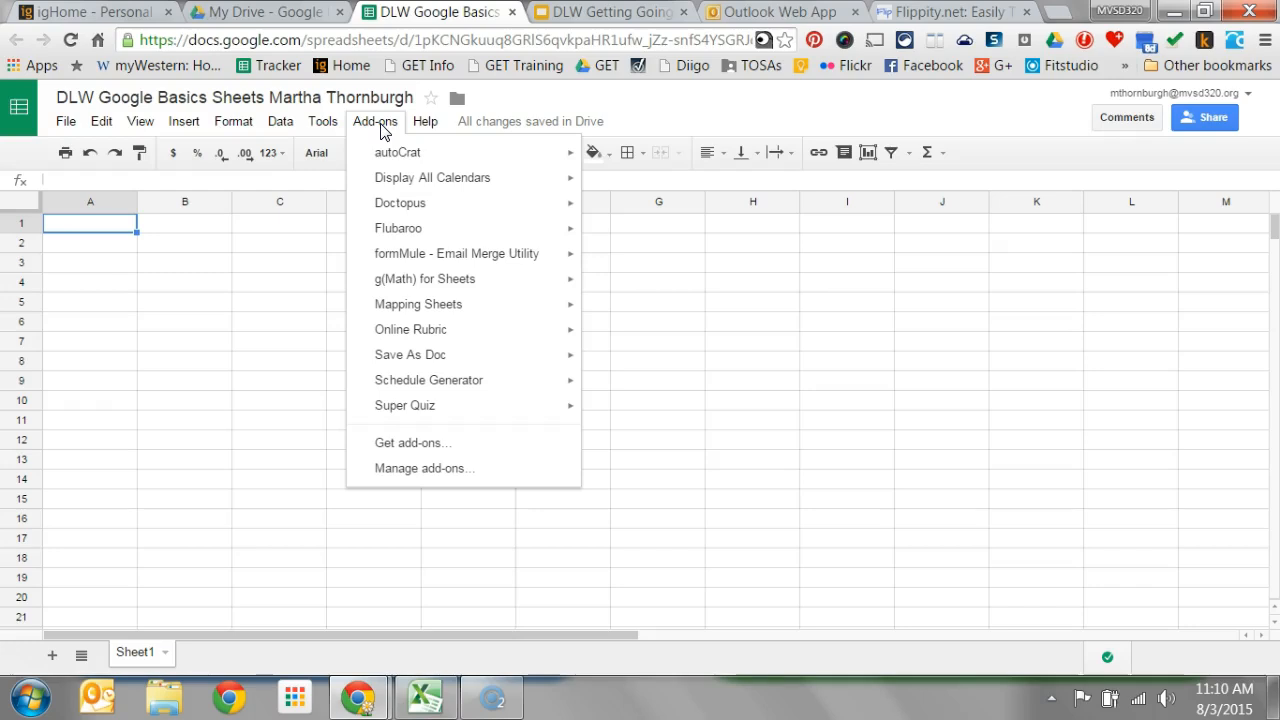
mouse_move(408, 238)
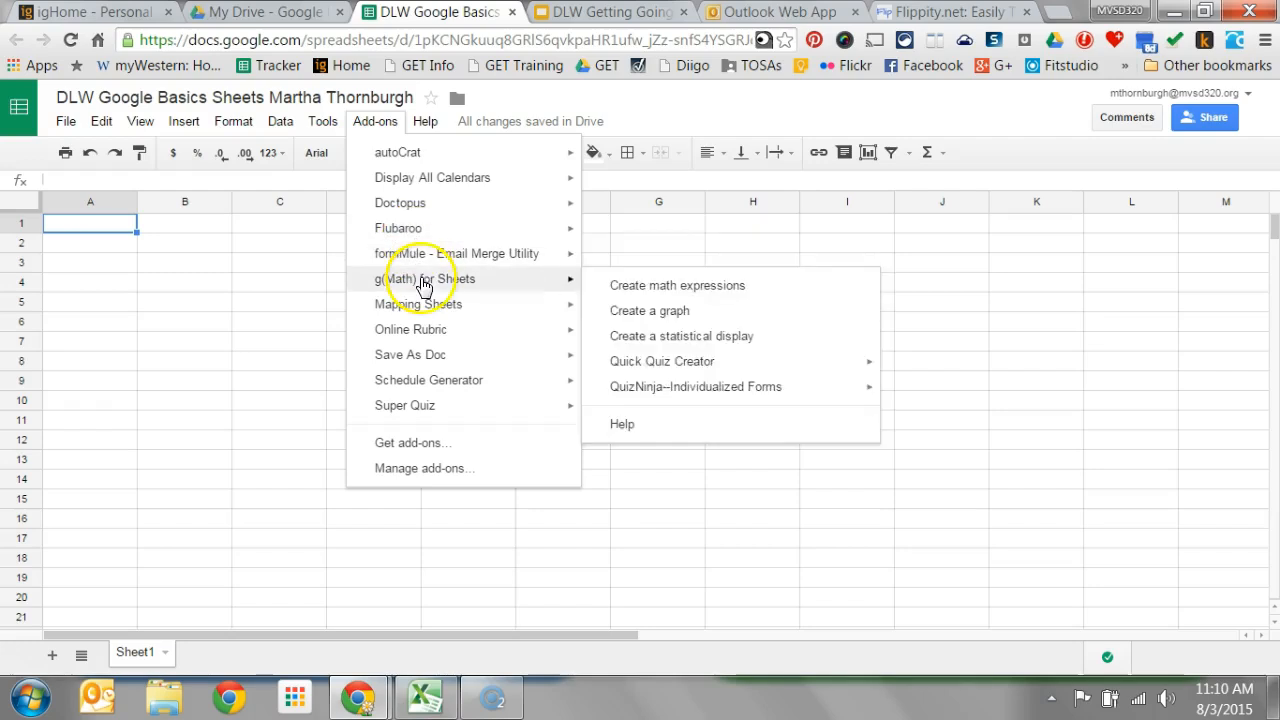
mouse_move(428, 308)
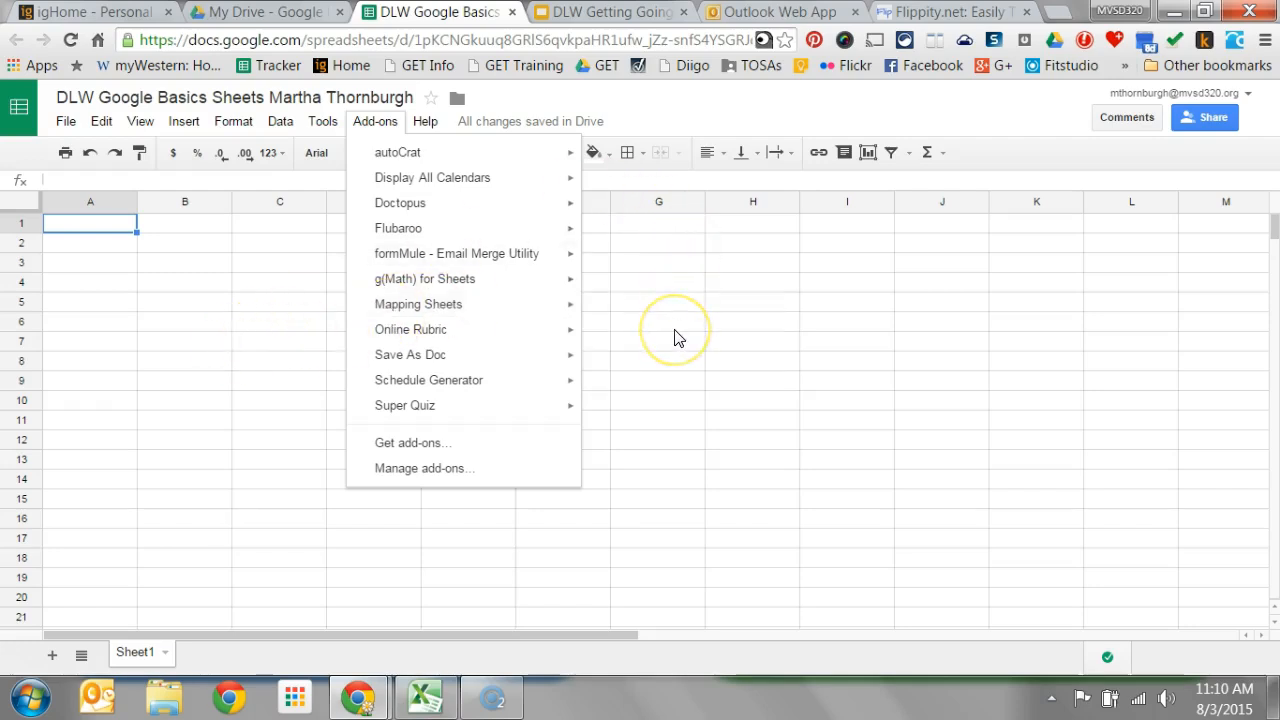
click(715, 121)
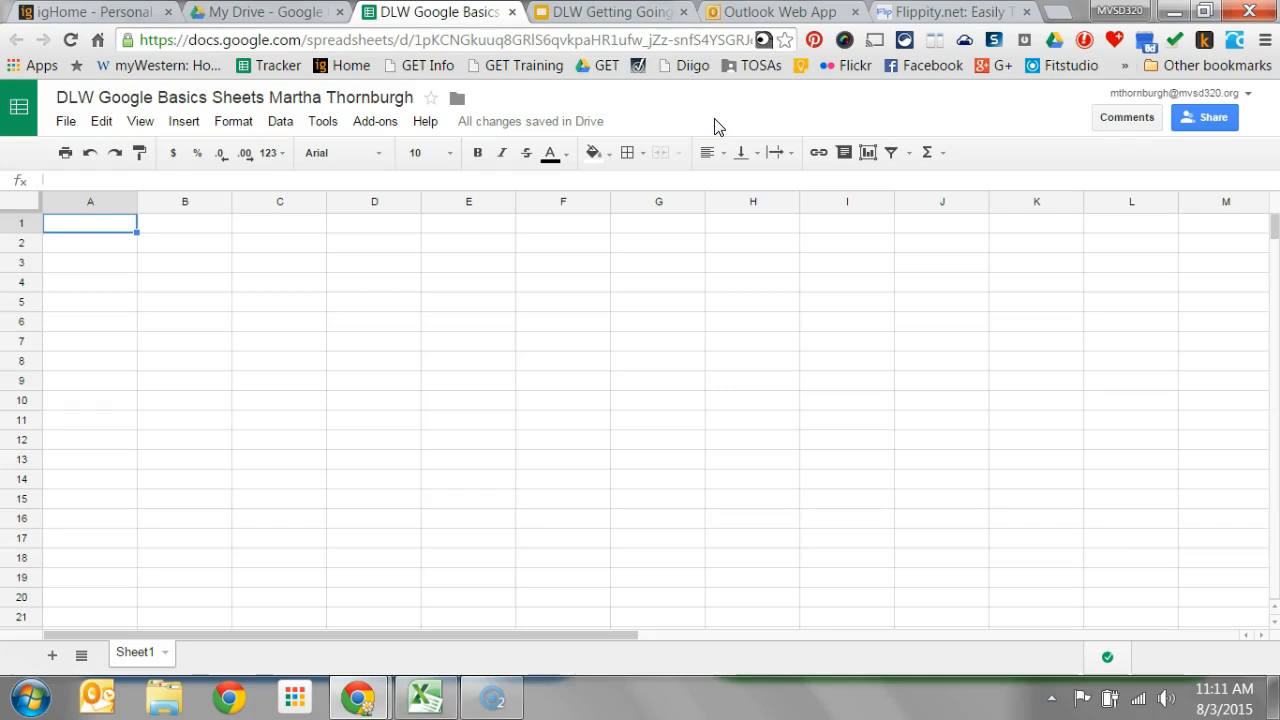
- Paste the copied ice cream likes table at cell A1 and widen column A to fit its text
right_click(121, 229)
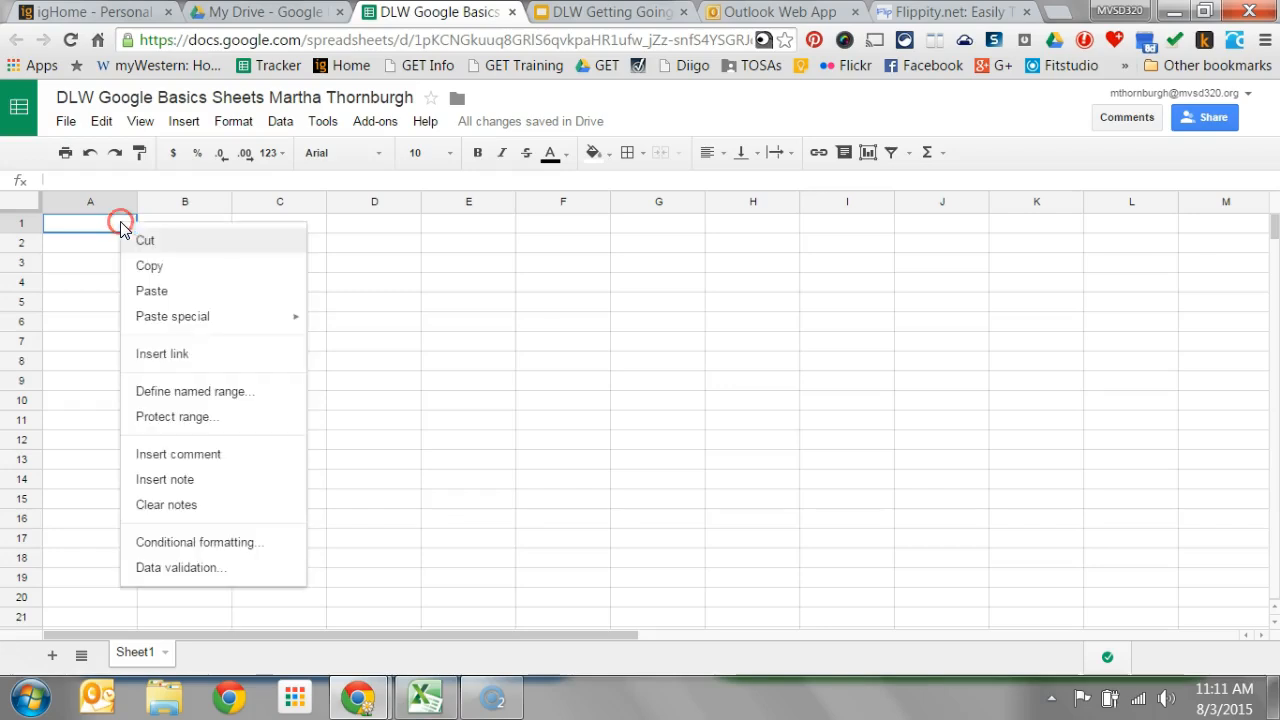
click(150, 291)
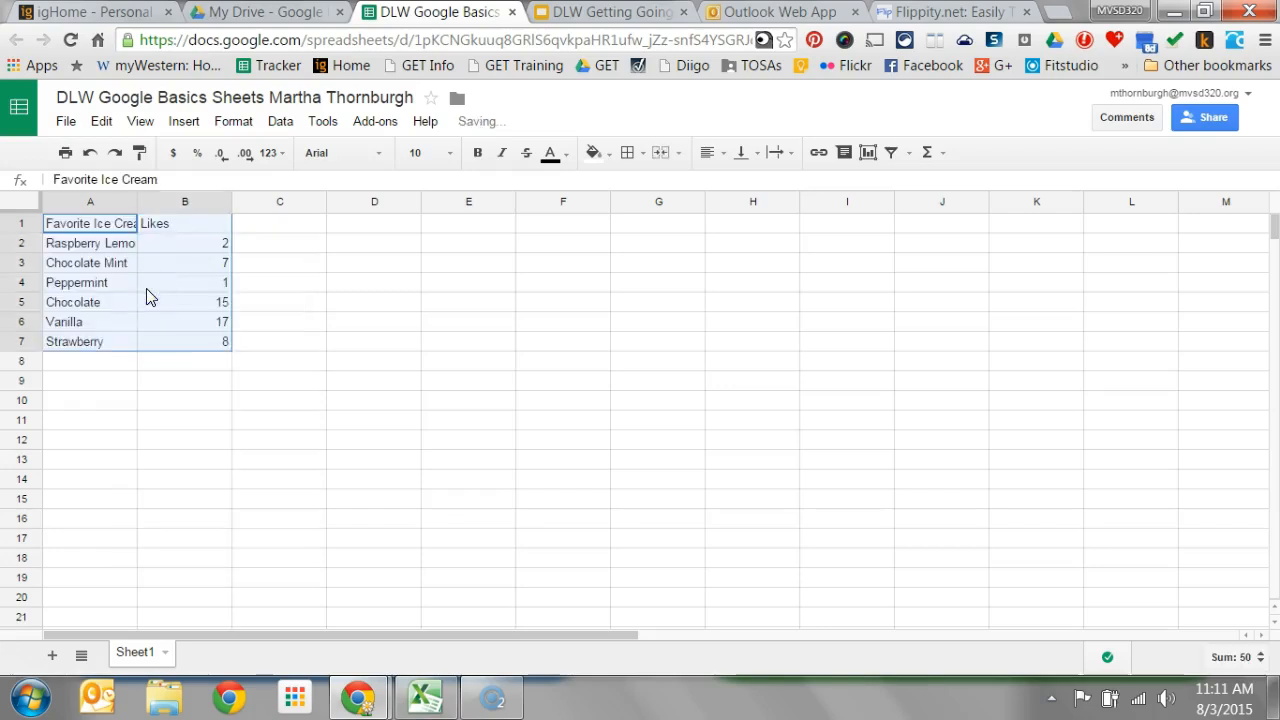
drag(137, 202, 172, 202)
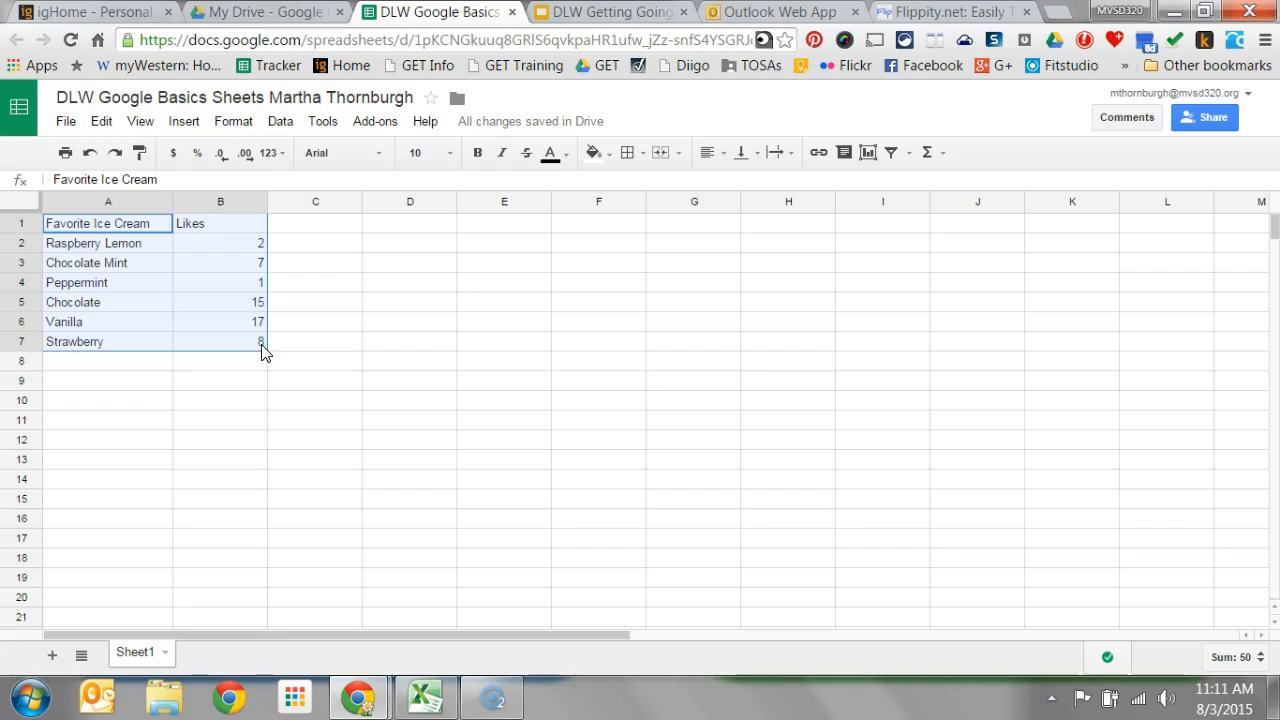
click(340, 437)
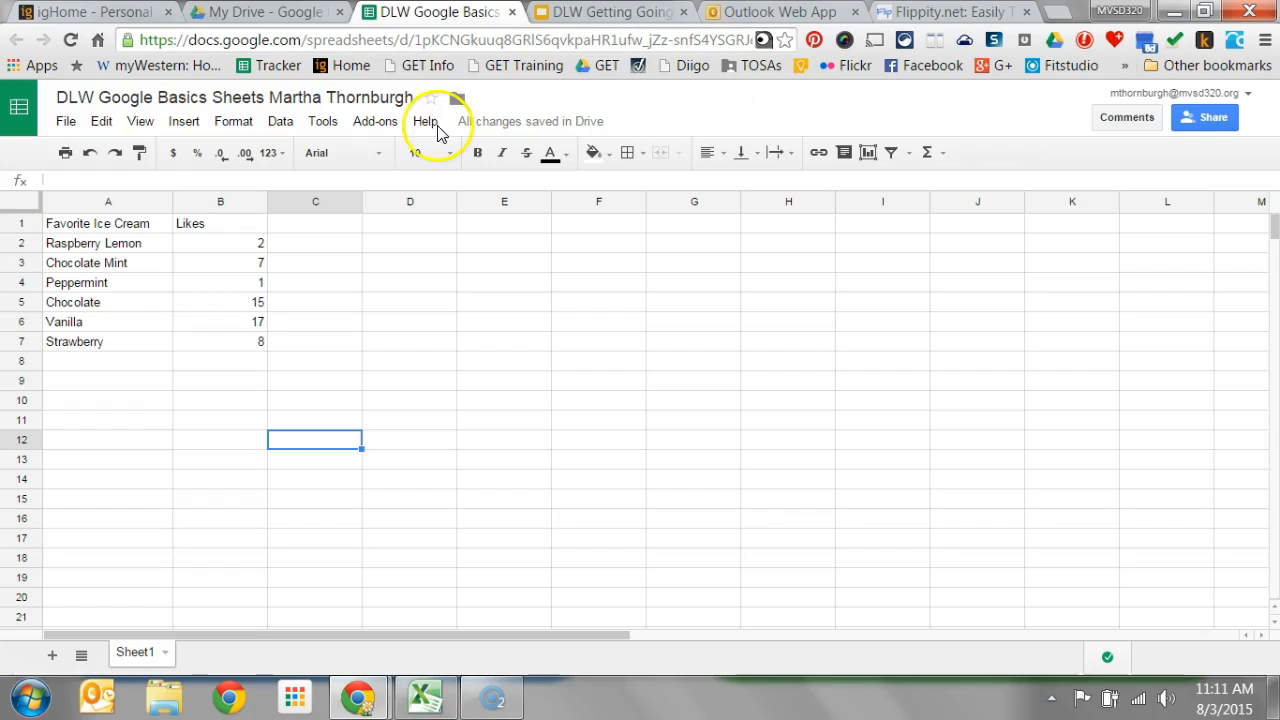
- Look over the available fonts and font sizes
click(380, 155)
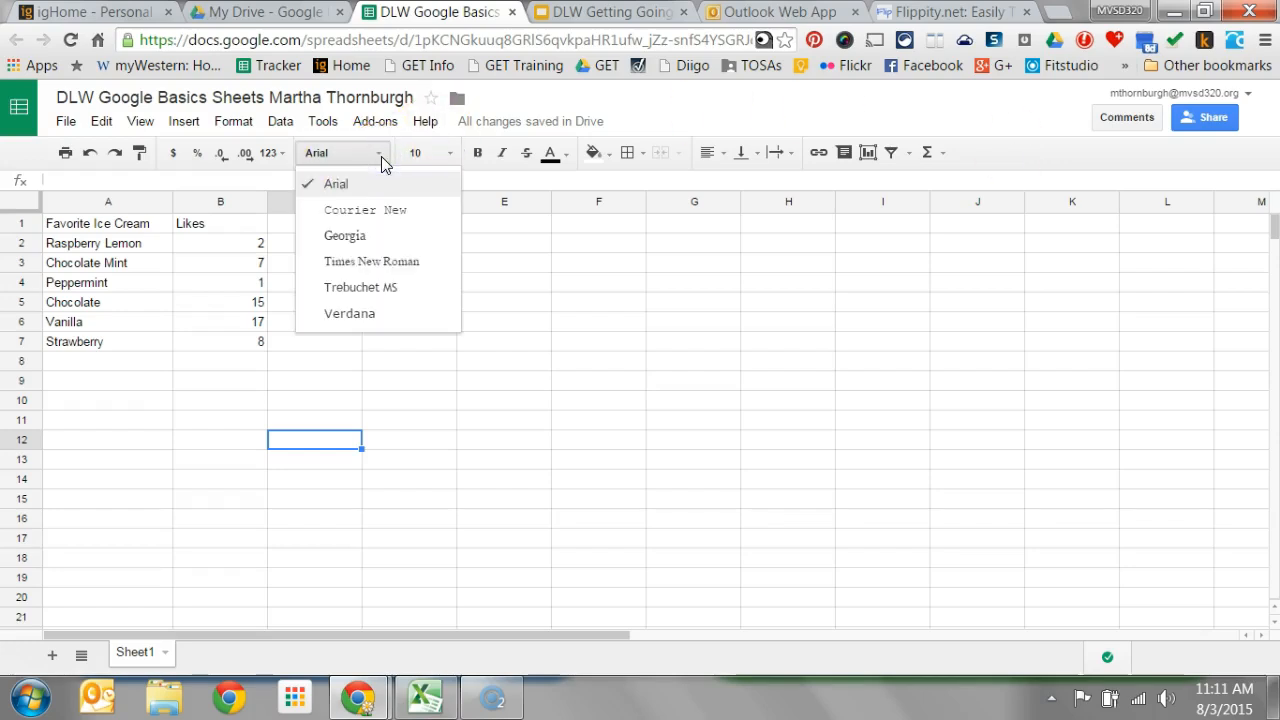
click(380, 155)
click(443, 155)
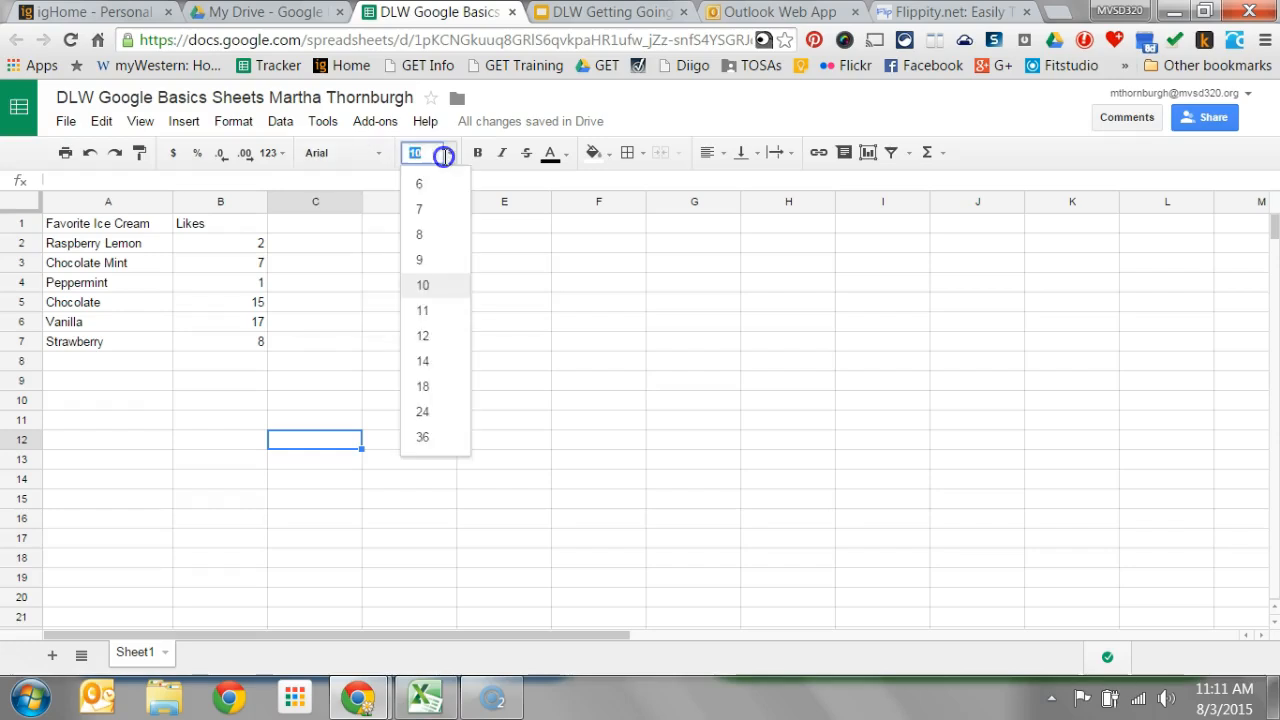
click(443, 156)
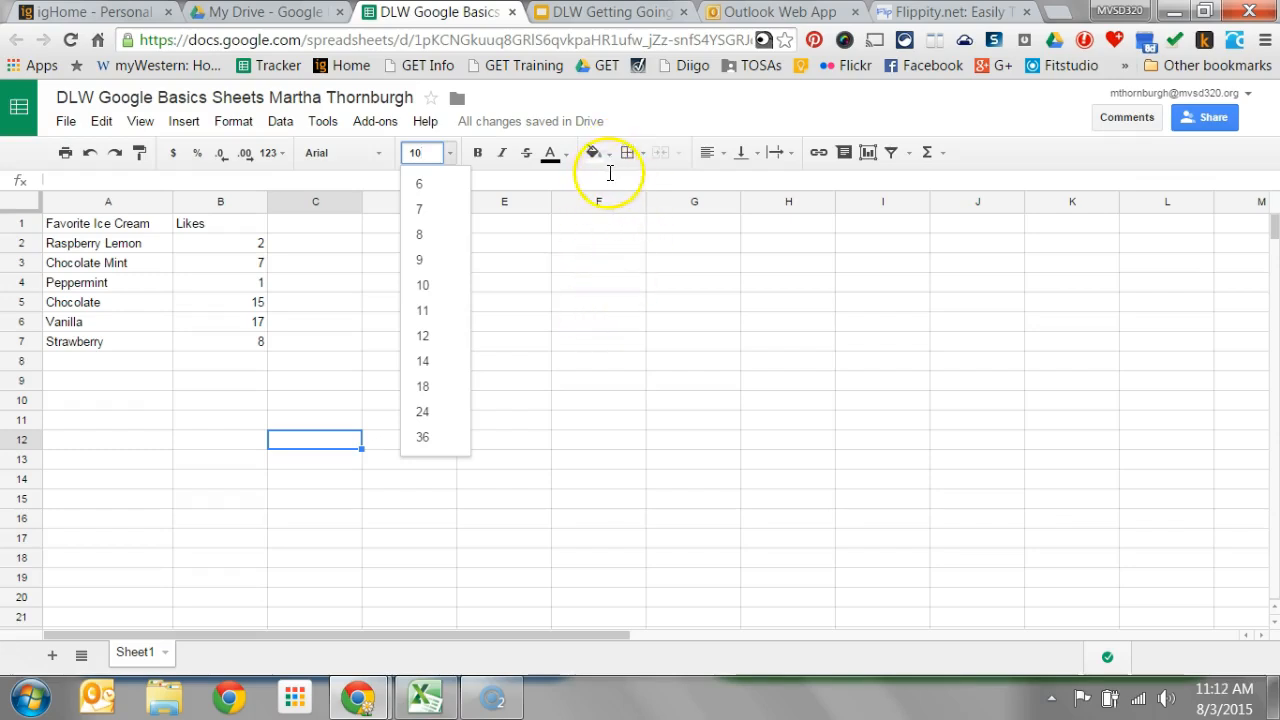
- Apply all borders to the ice cream table in cells A1 to B7
drag(91, 226, 243, 337)
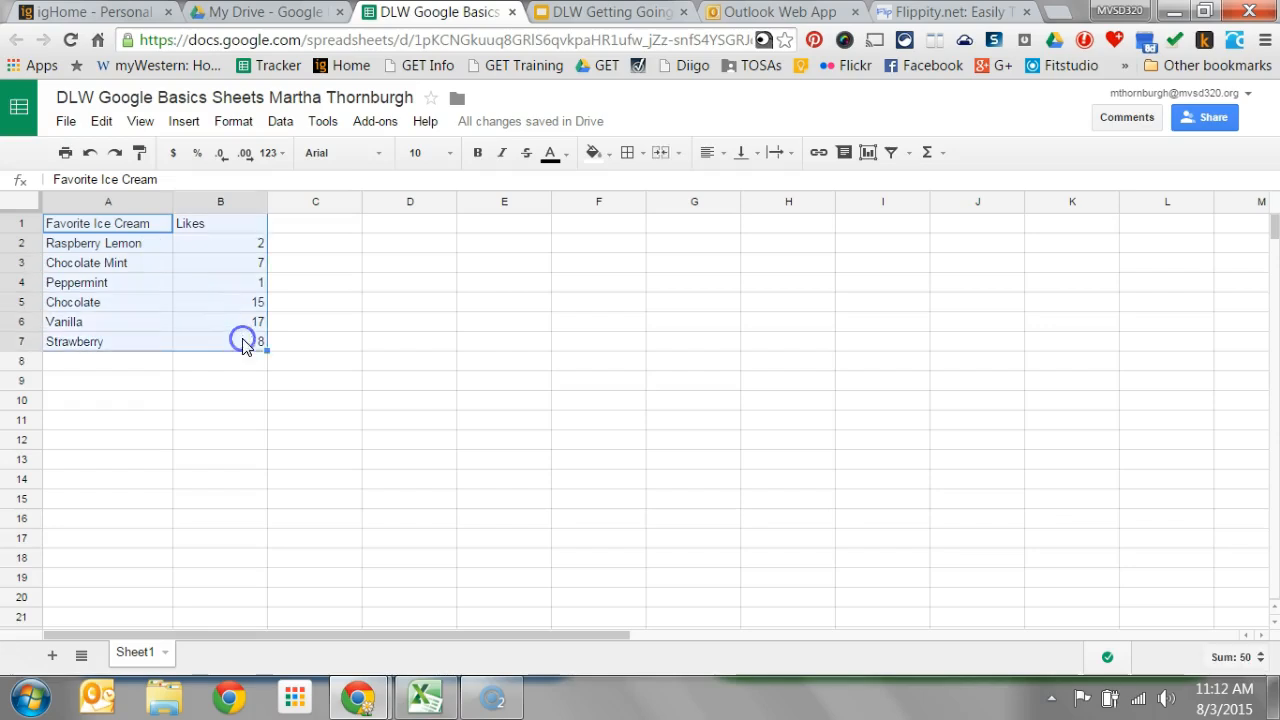
click(638, 154)
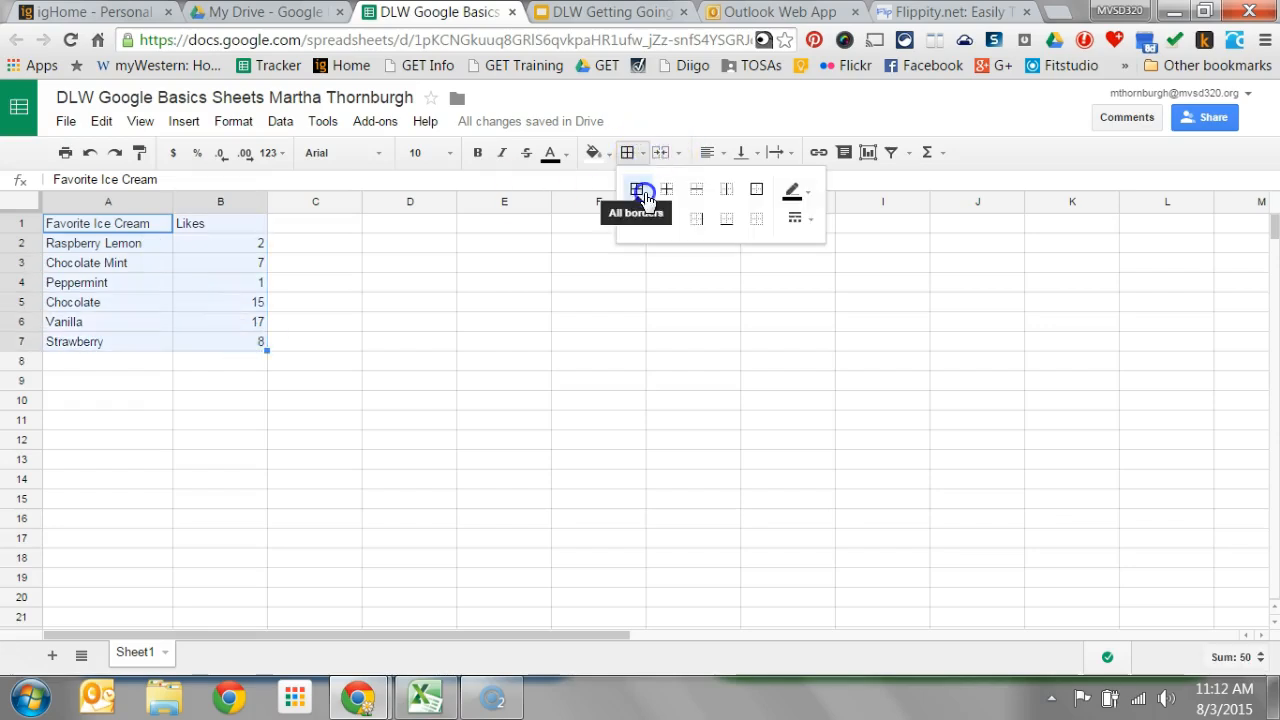
click(645, 197)
click(566, 322)
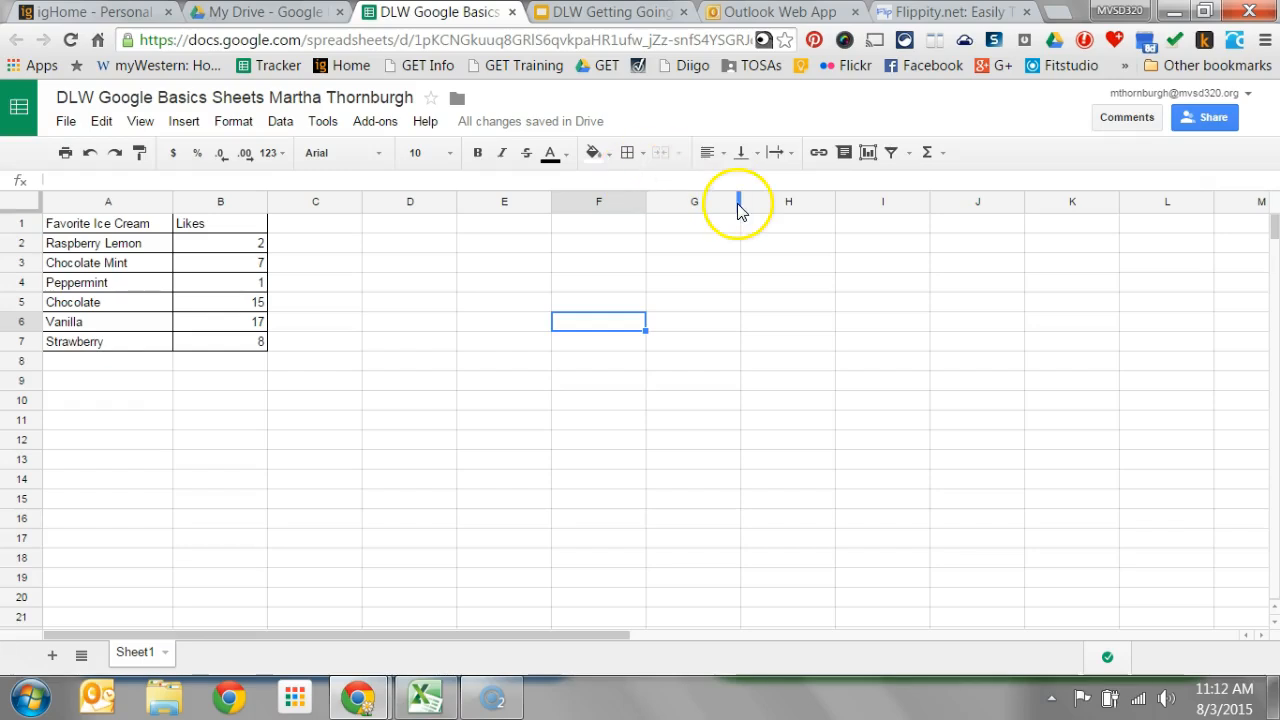
- Look over the available formatting, insertion, view, data and tools options for the spreadsheet
click(236, 124)
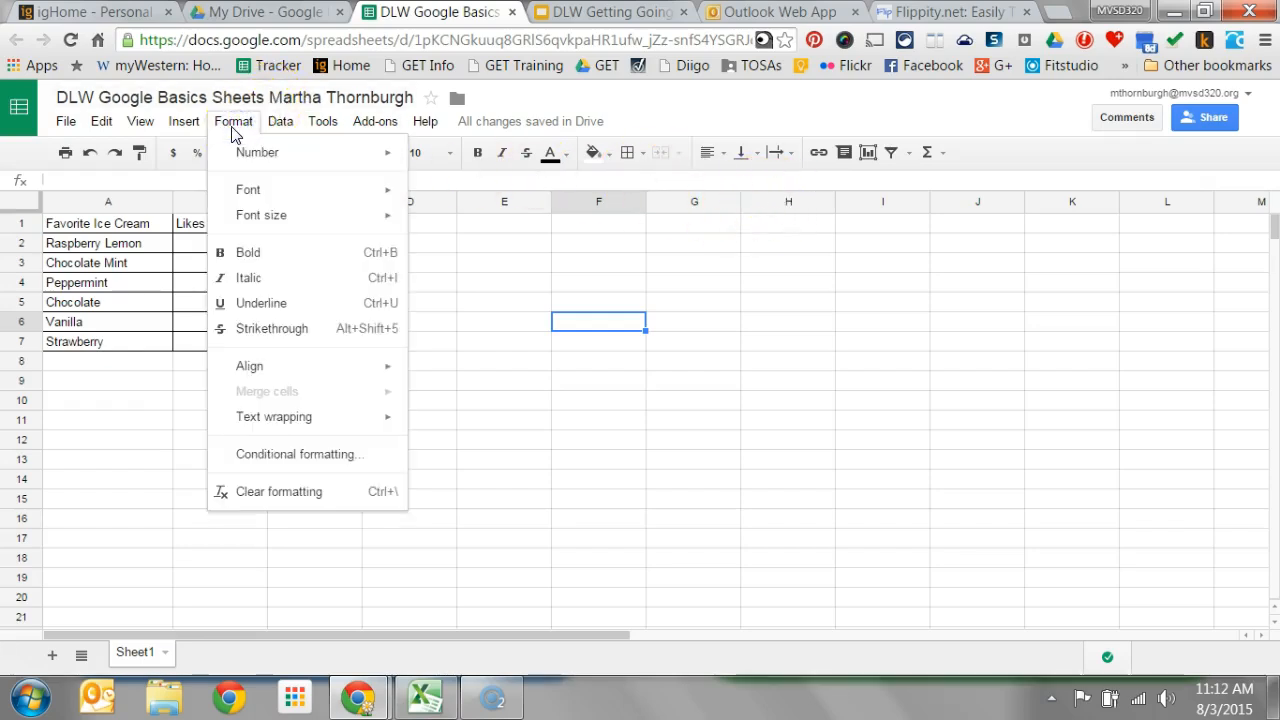
click(192, 123)
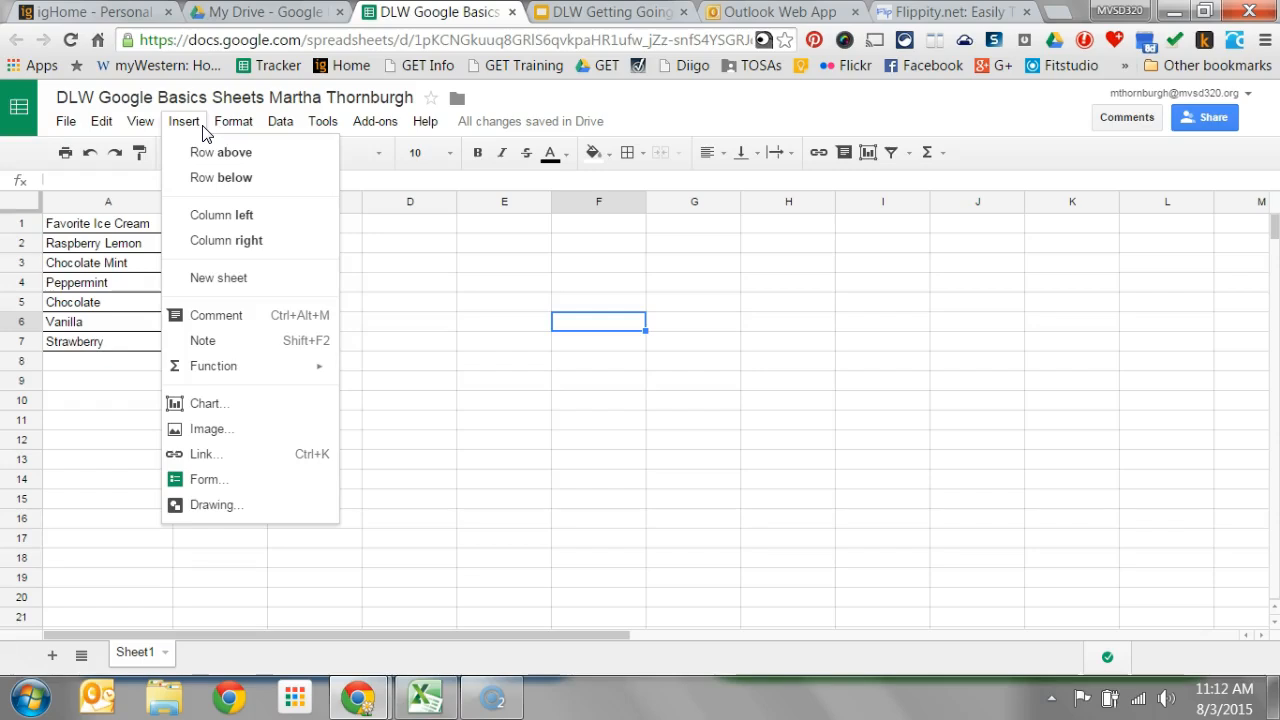
click(141, 122)
click(218, 120)
click(141, 123)
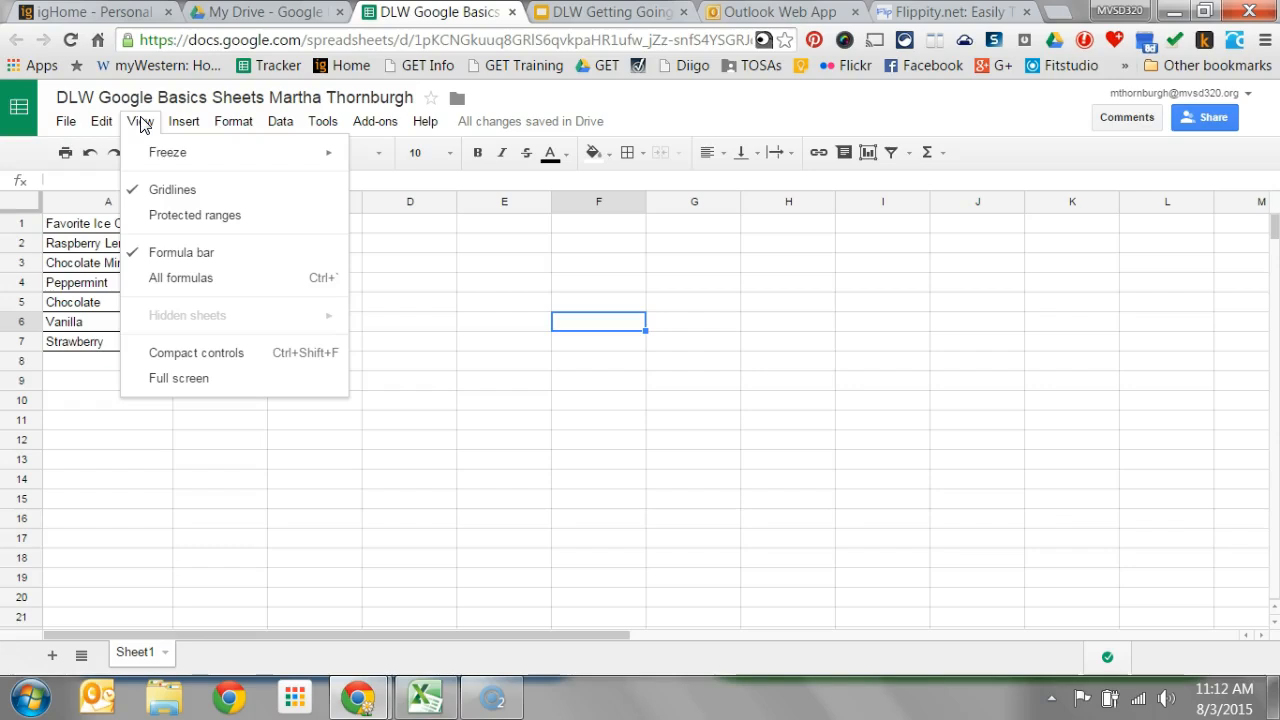
click(280, 121)
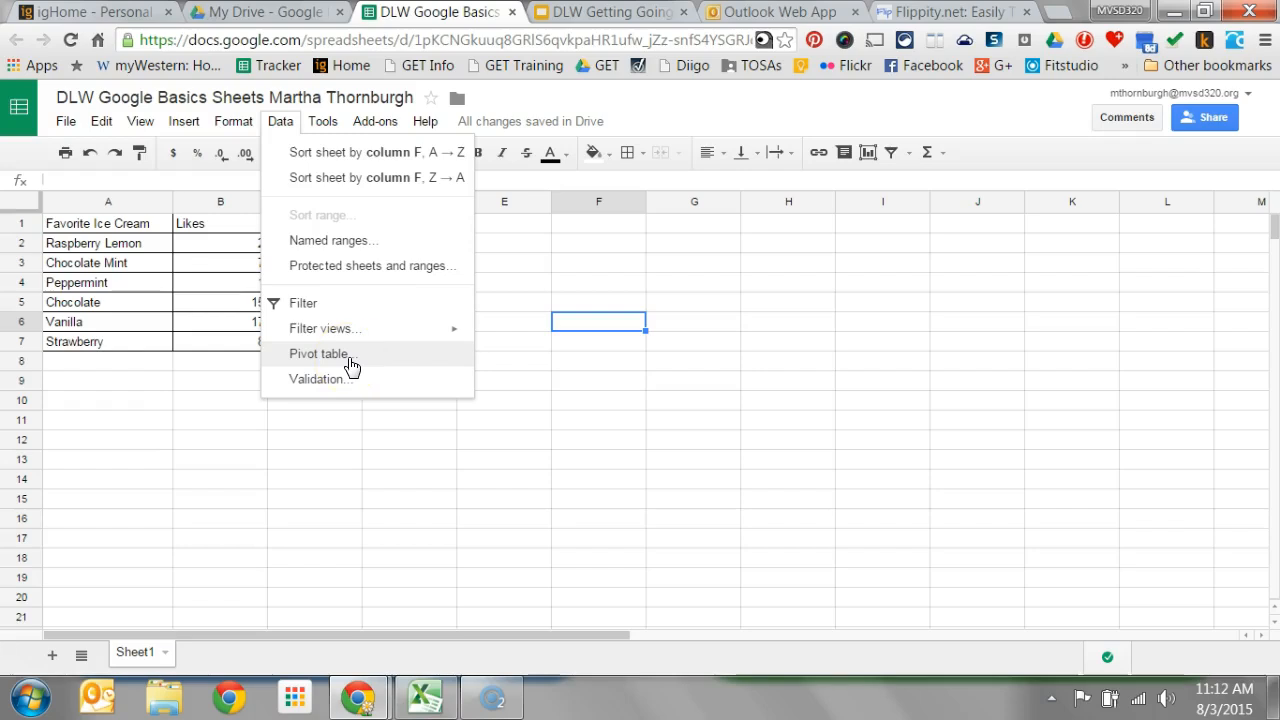
click(341, 130)
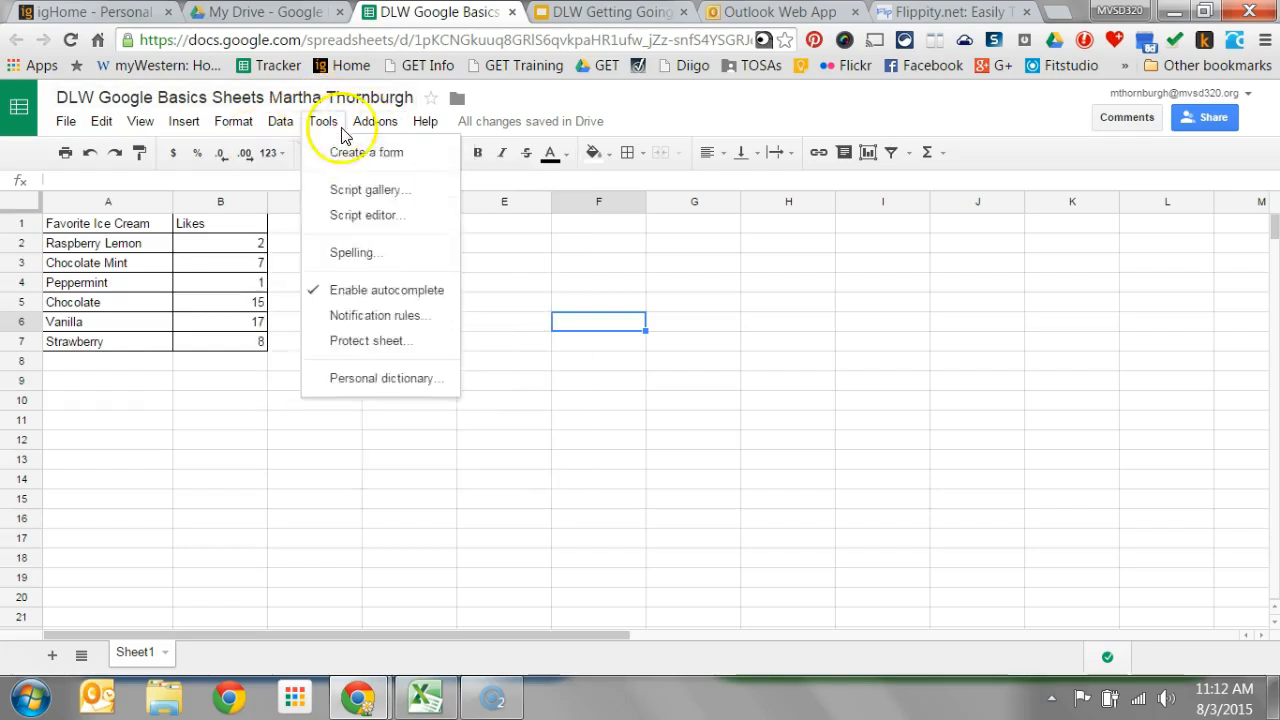
mouse_move(280, 118)
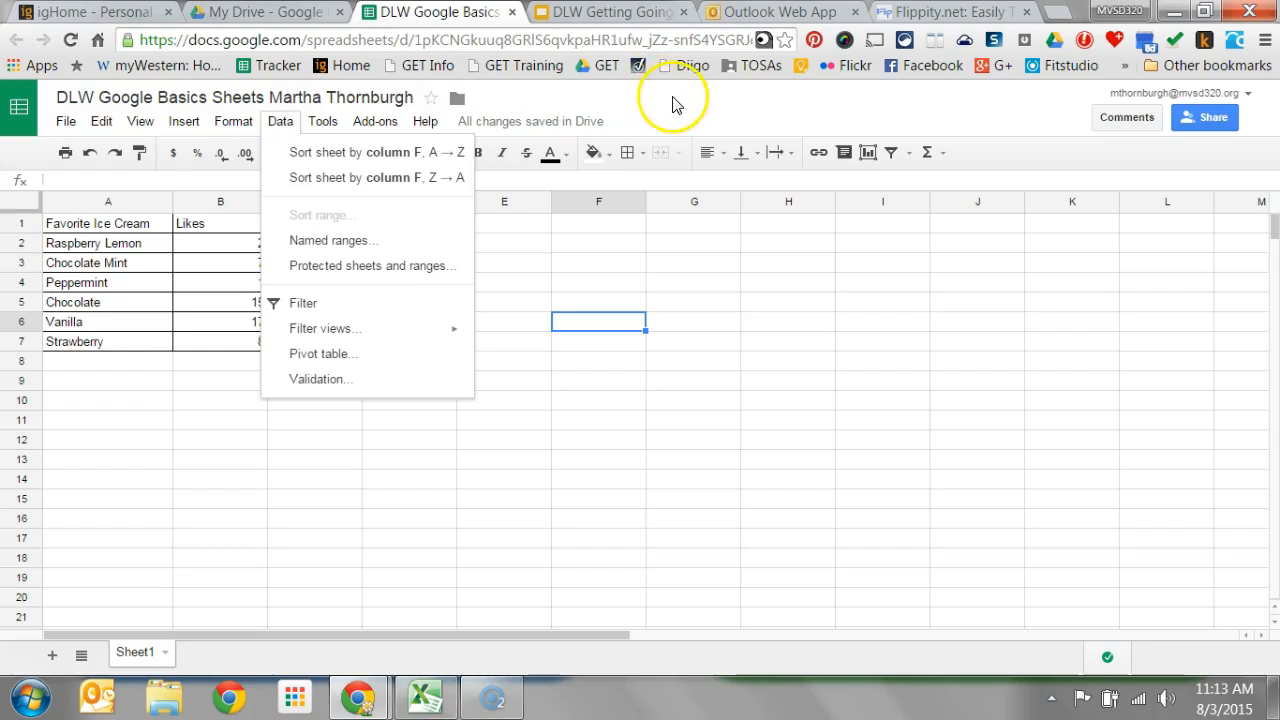
click(709, 124)
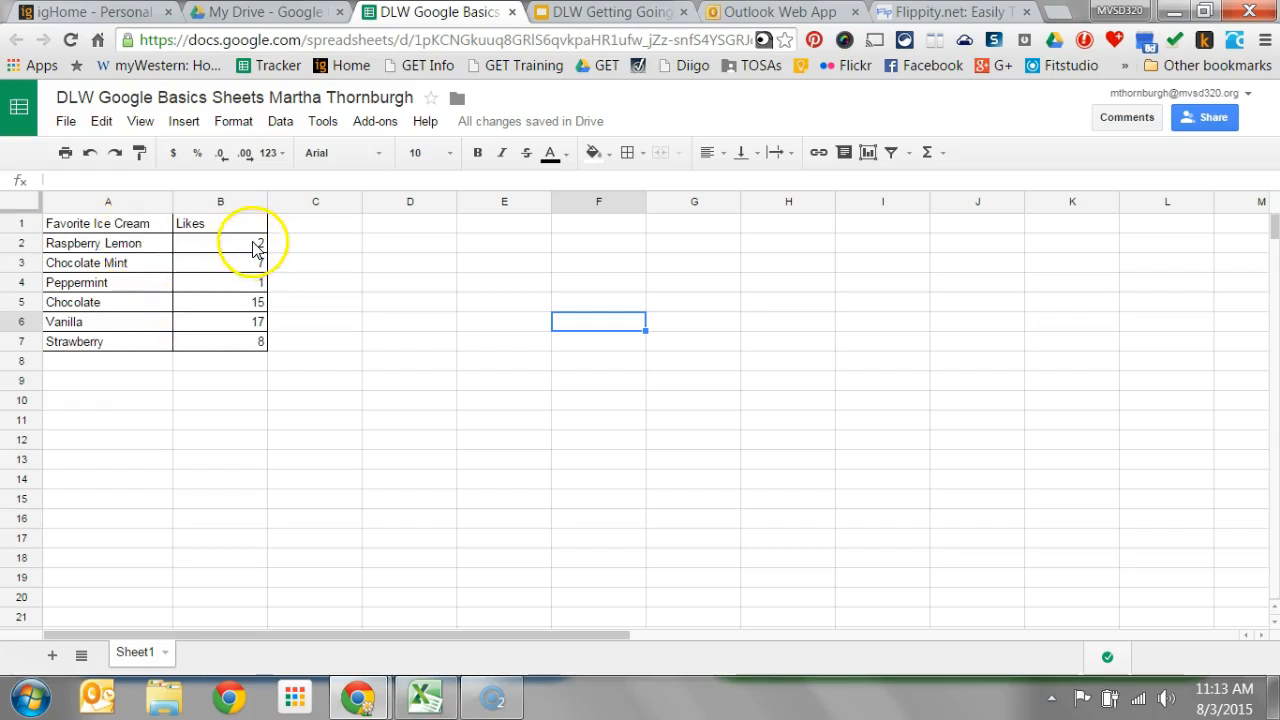
- Total the likes in cells B2 to B7 with a SUM formula in cell B8
drag(255, 248, 257, 343)
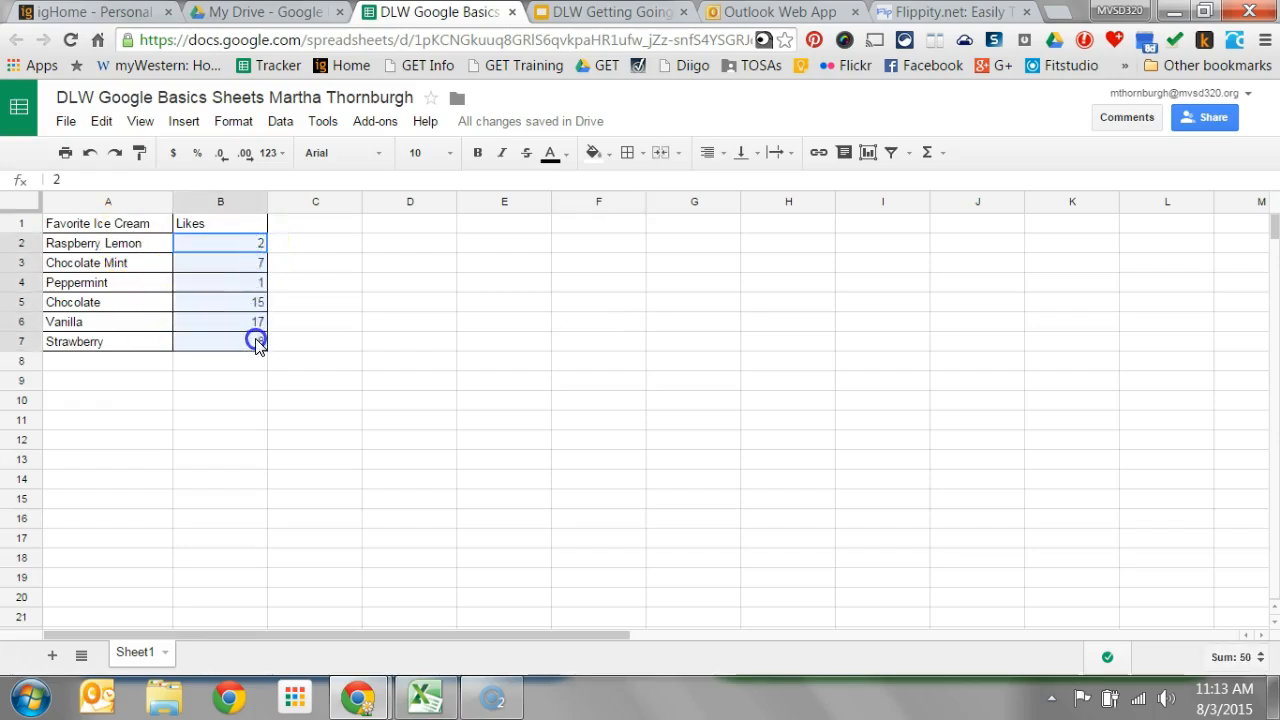
click(941, 155)
click(945, 184)
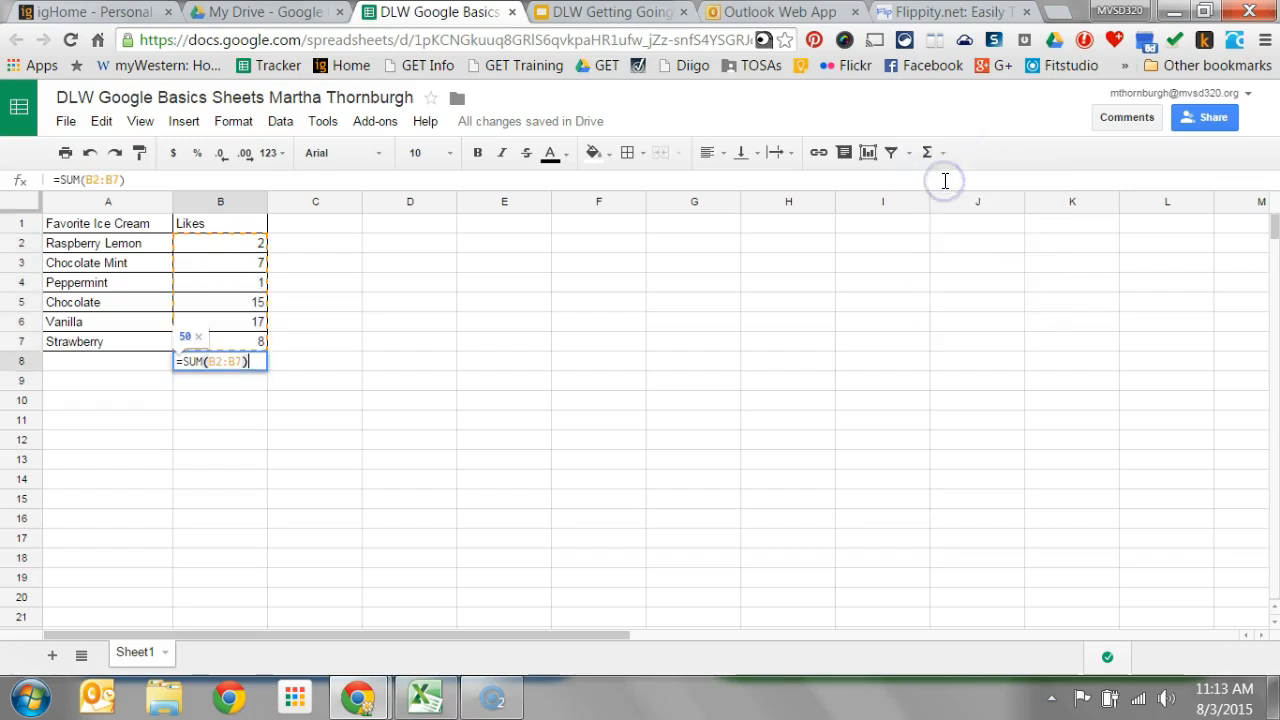
click(494, 286)
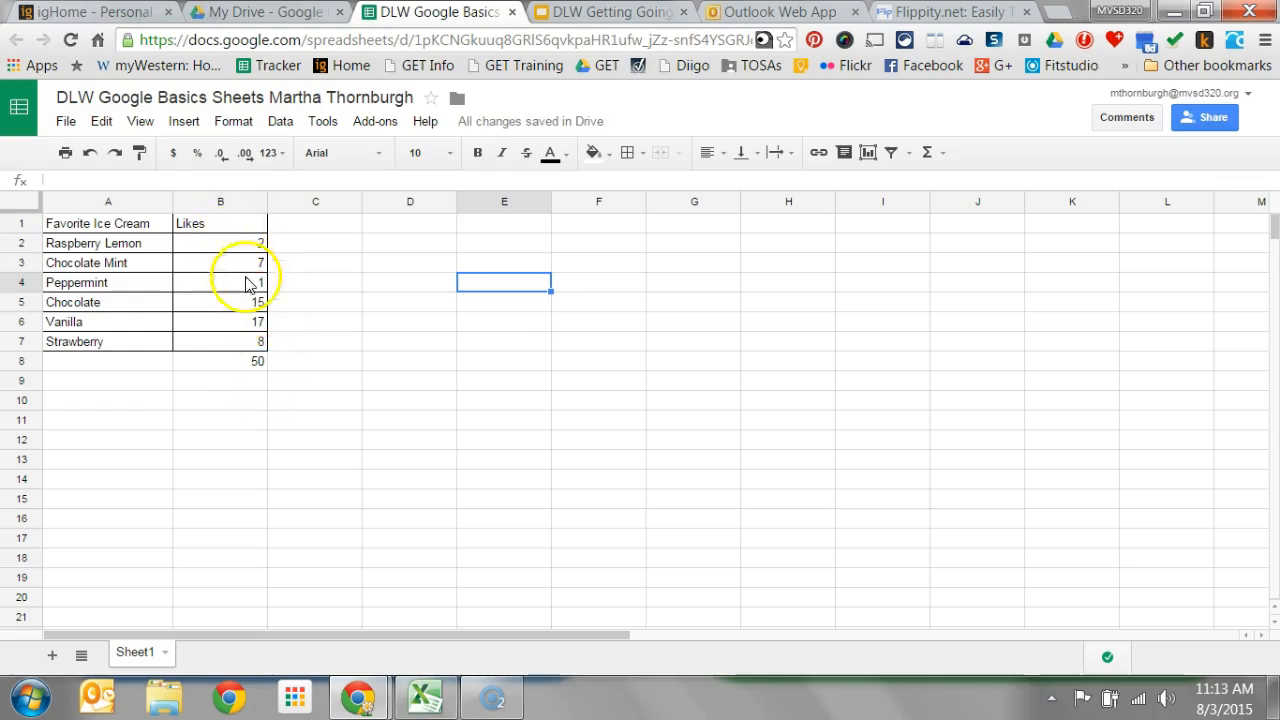
- Repeat the SUM of the likes in B2:B7, entering it again in cell B8
drag(260, 243, 255, 345)
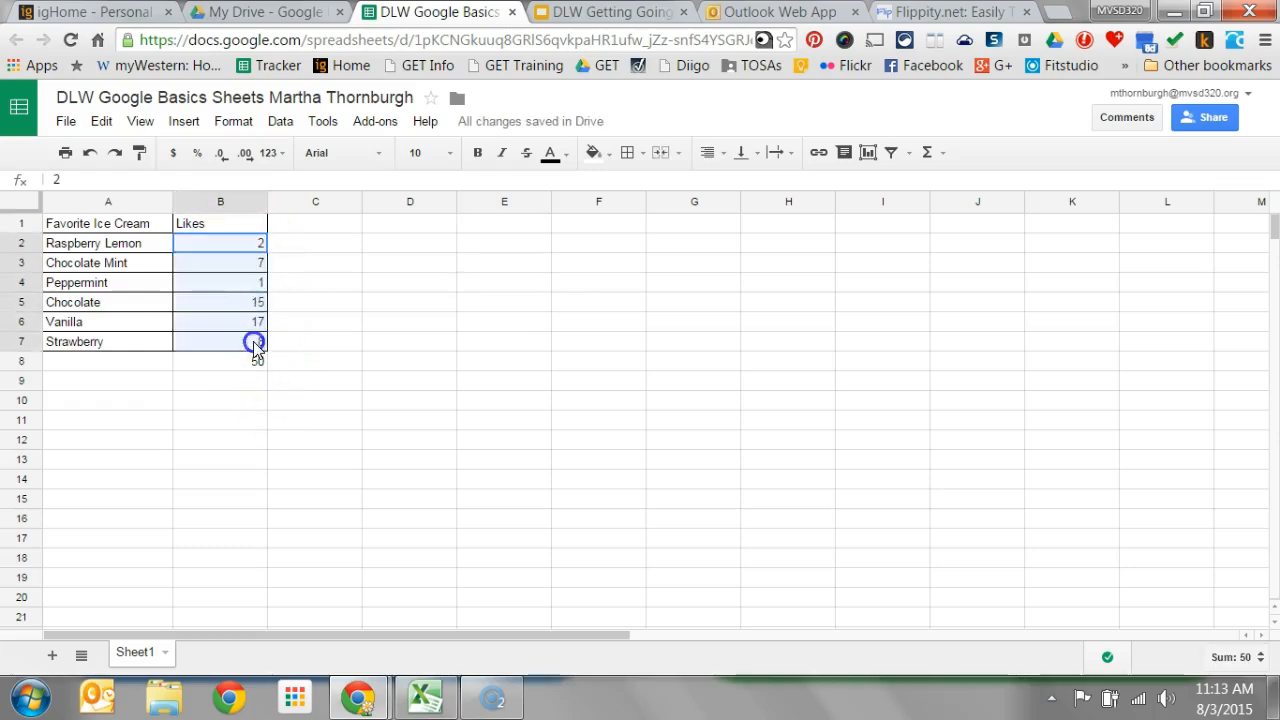
click(945, 152)
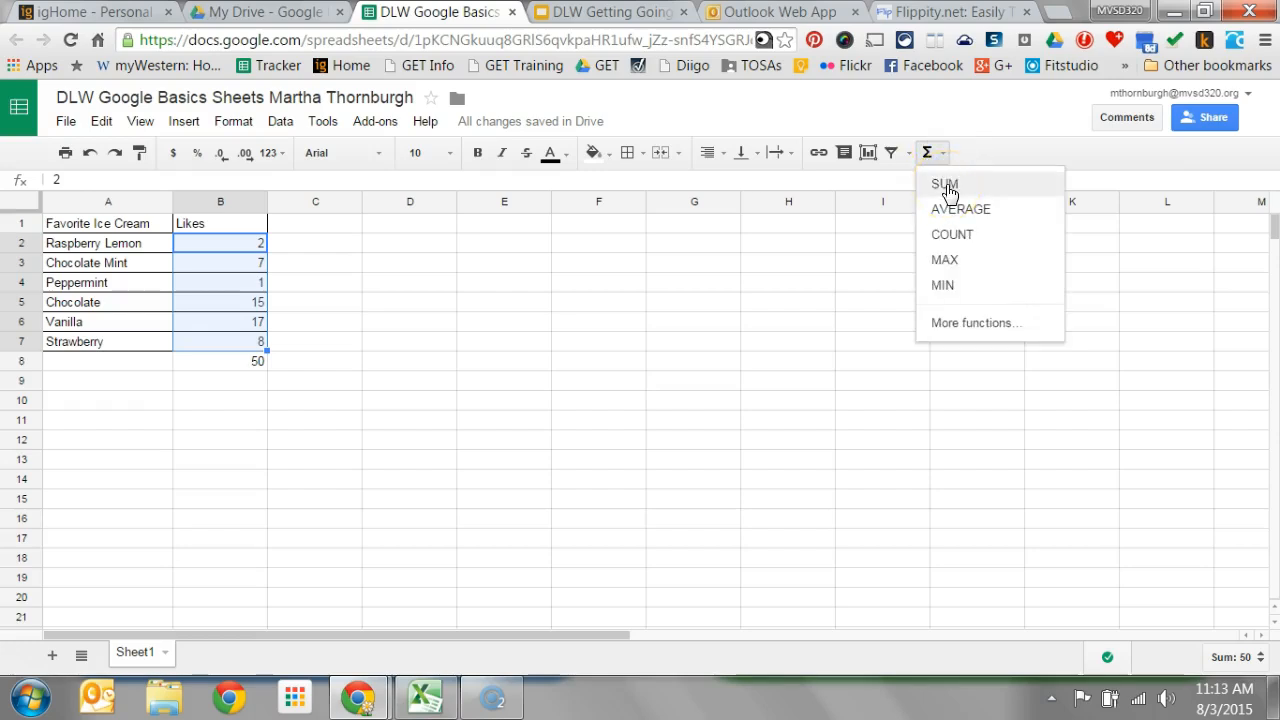
click(945, 186)
click(716, 403)
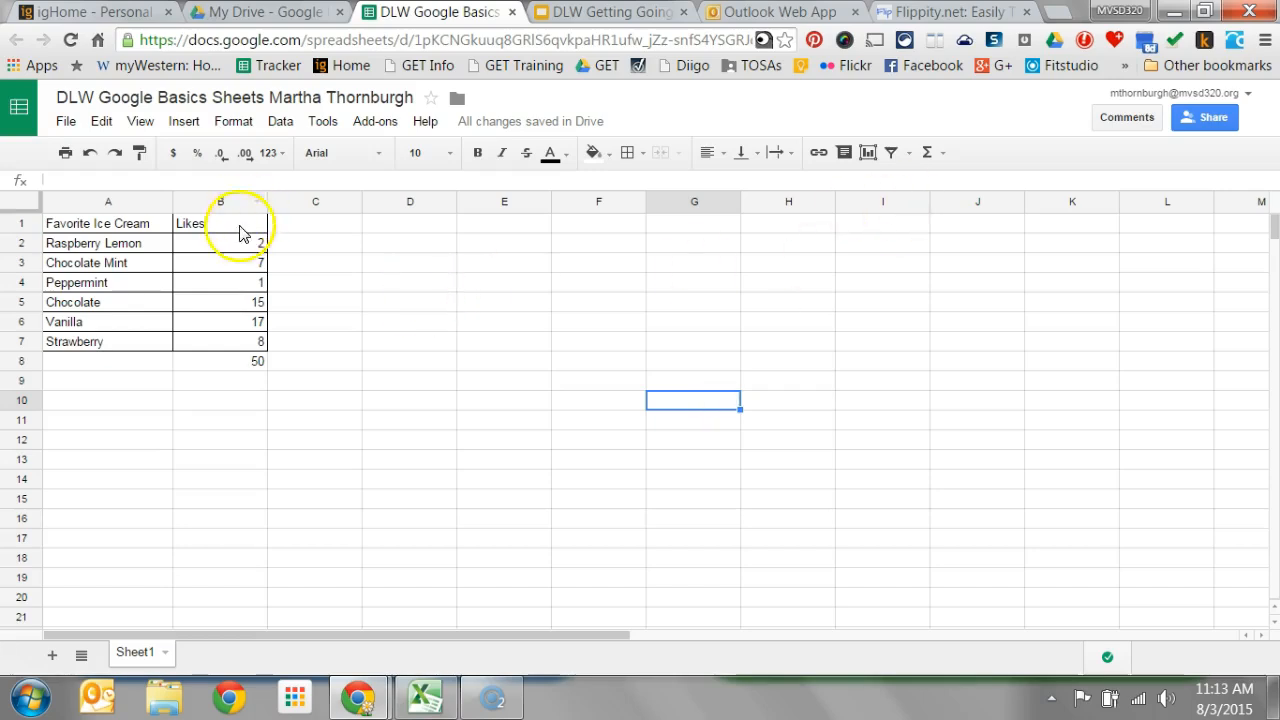
- Replace the total in cell B8 with the AVERAGE of the likes in B2:B7
drag(238, 248, 243, 340)
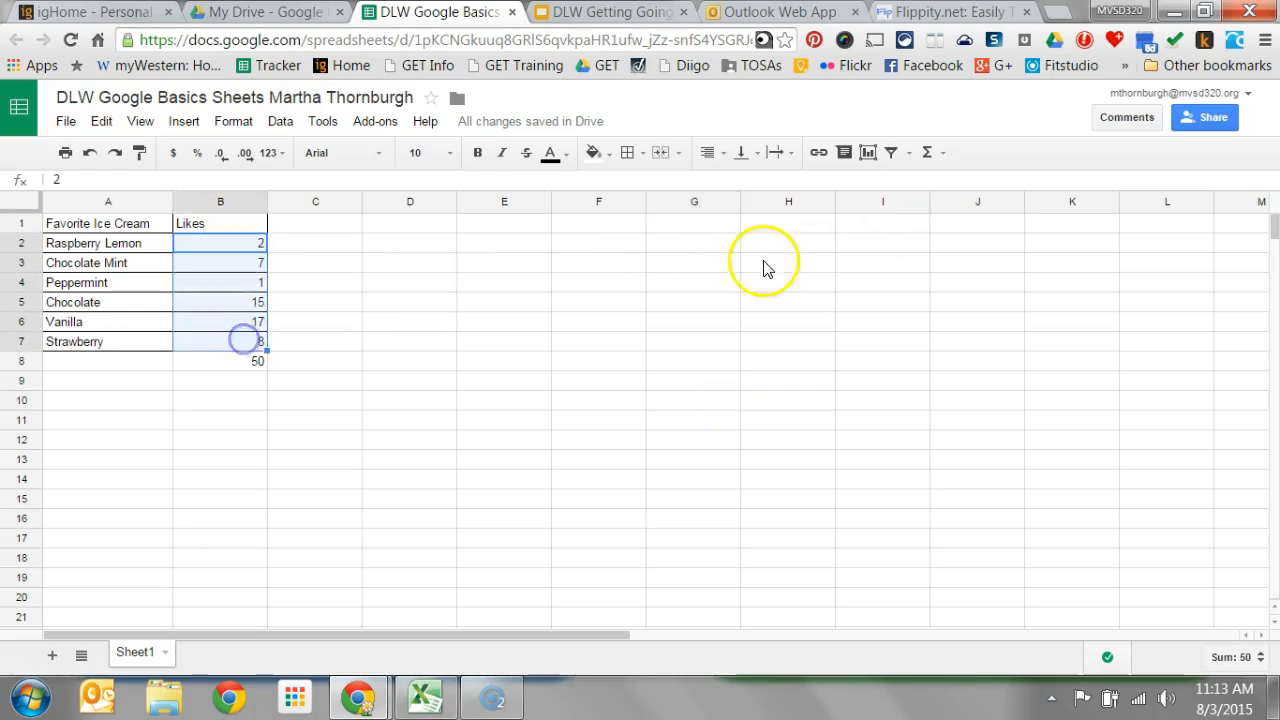
click(943, 158)
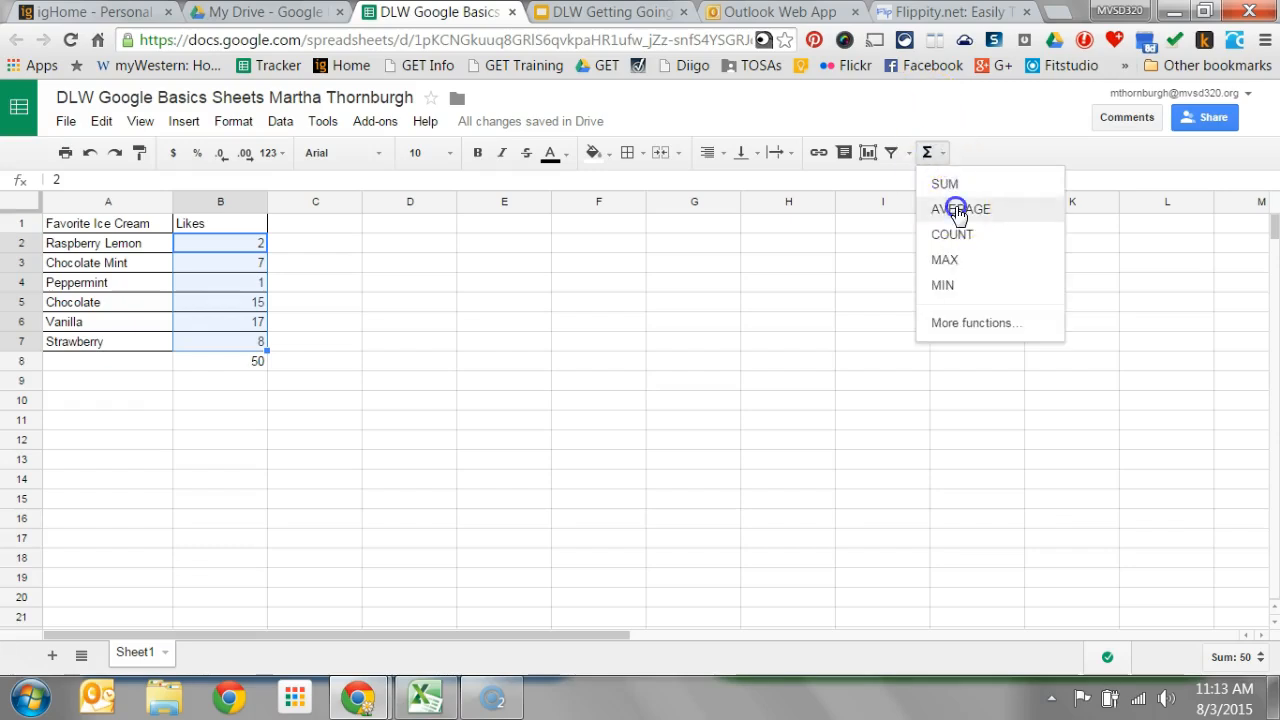
click(951, 209)
click(766, 405)
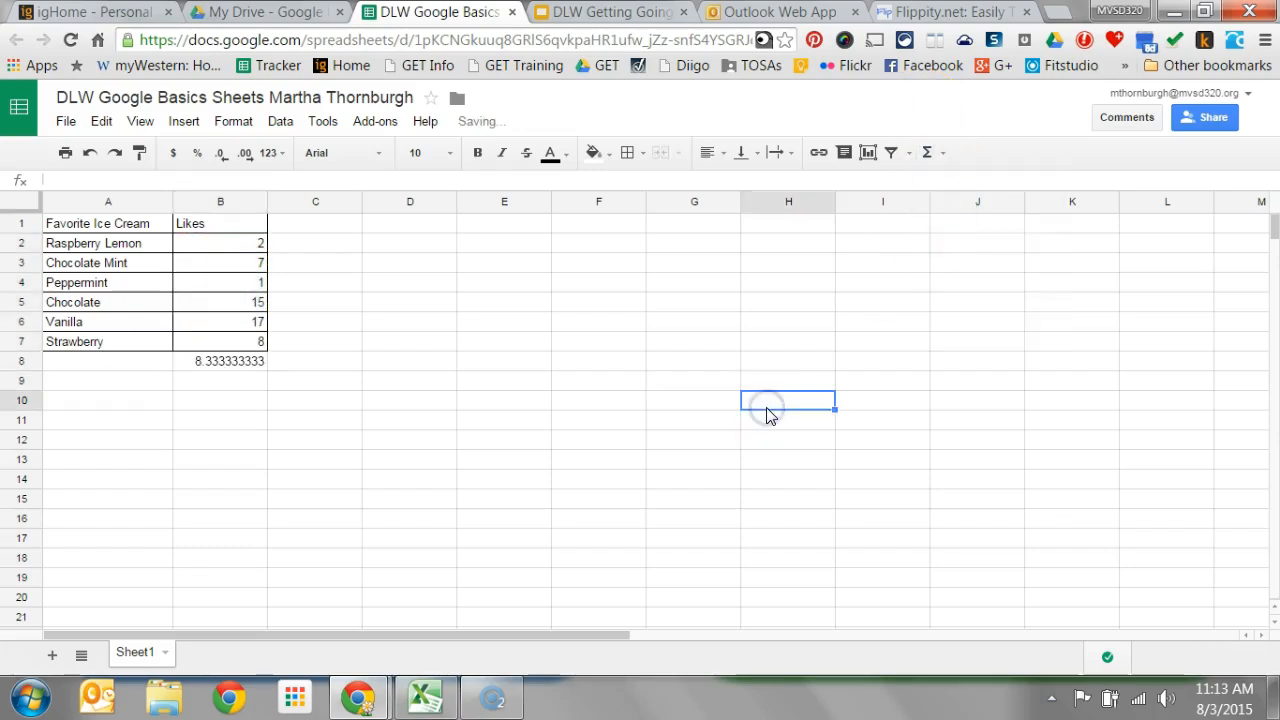
- Replace the average in cell B8 with the SUM of the likes in B2:B7
drag(251, 243, 246, 350)
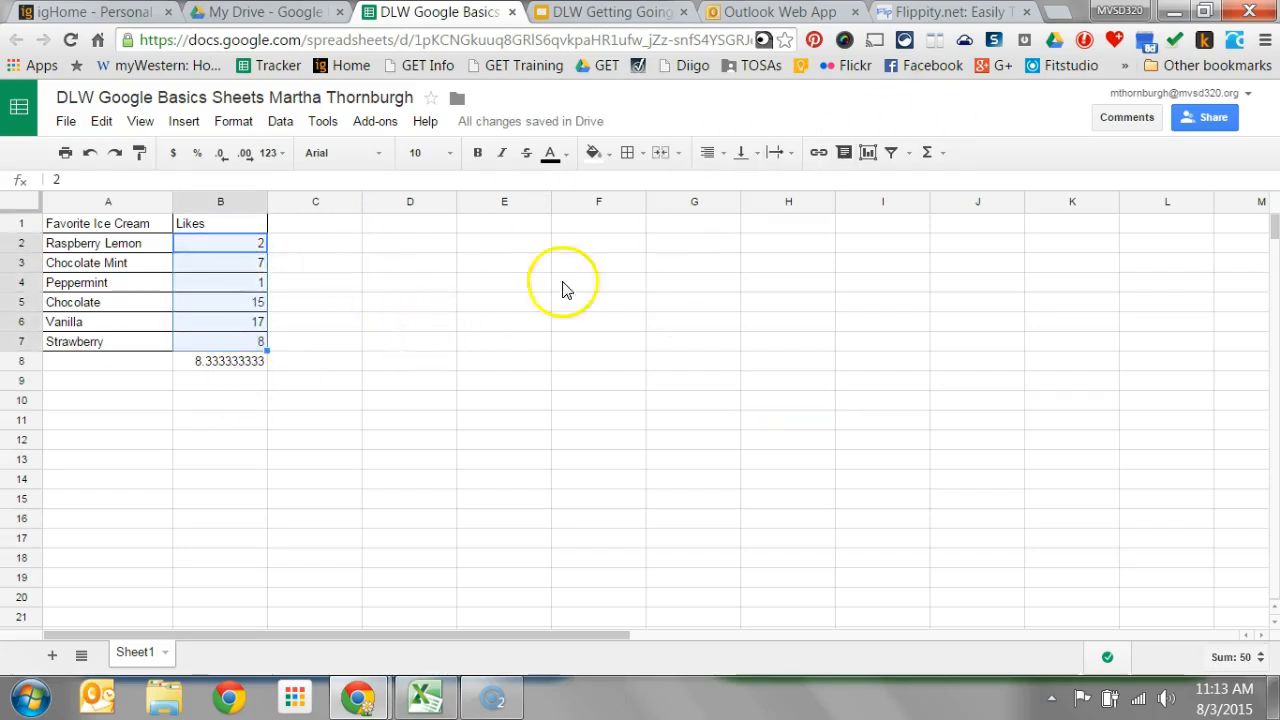
click(929, 152)
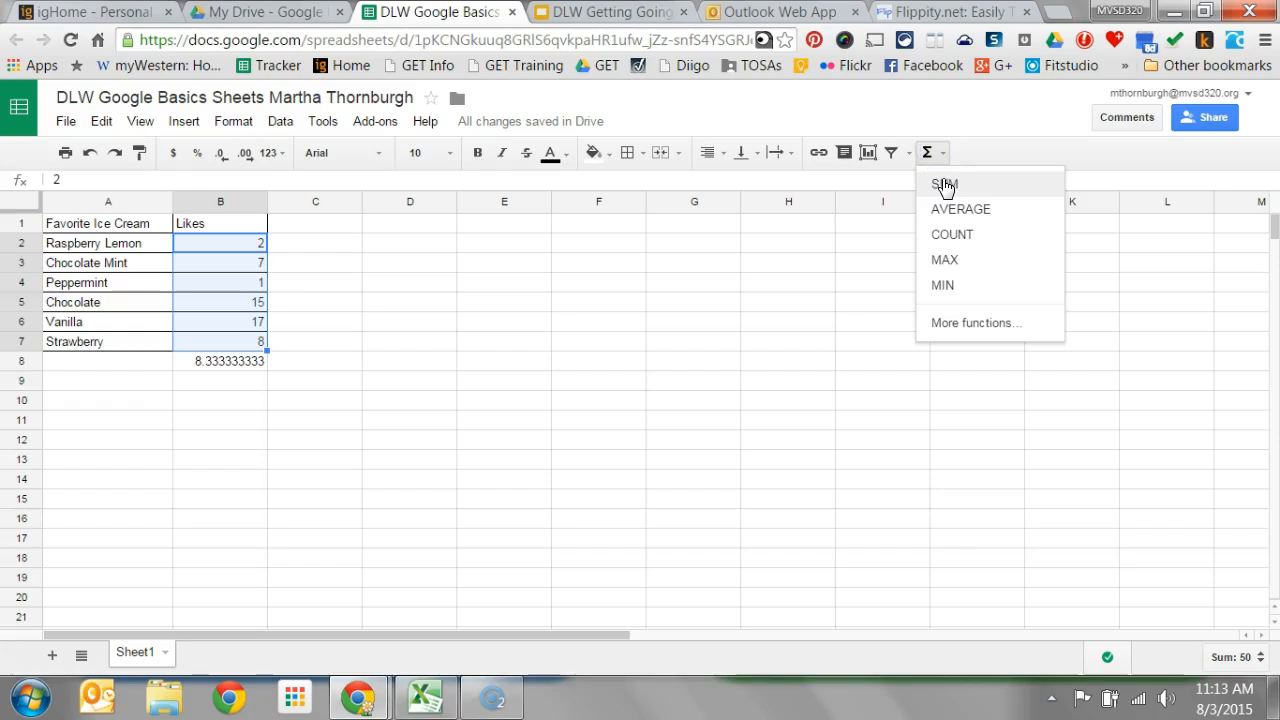
click(944, 182)
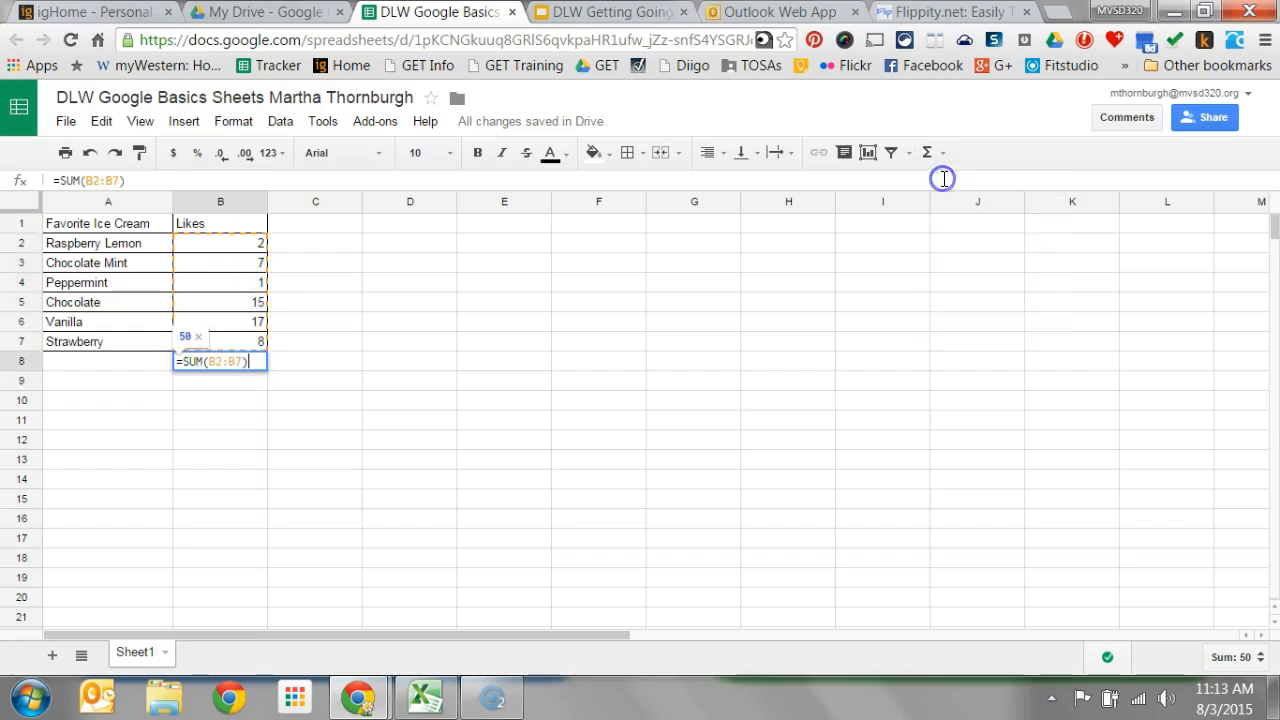
click(575, 368)
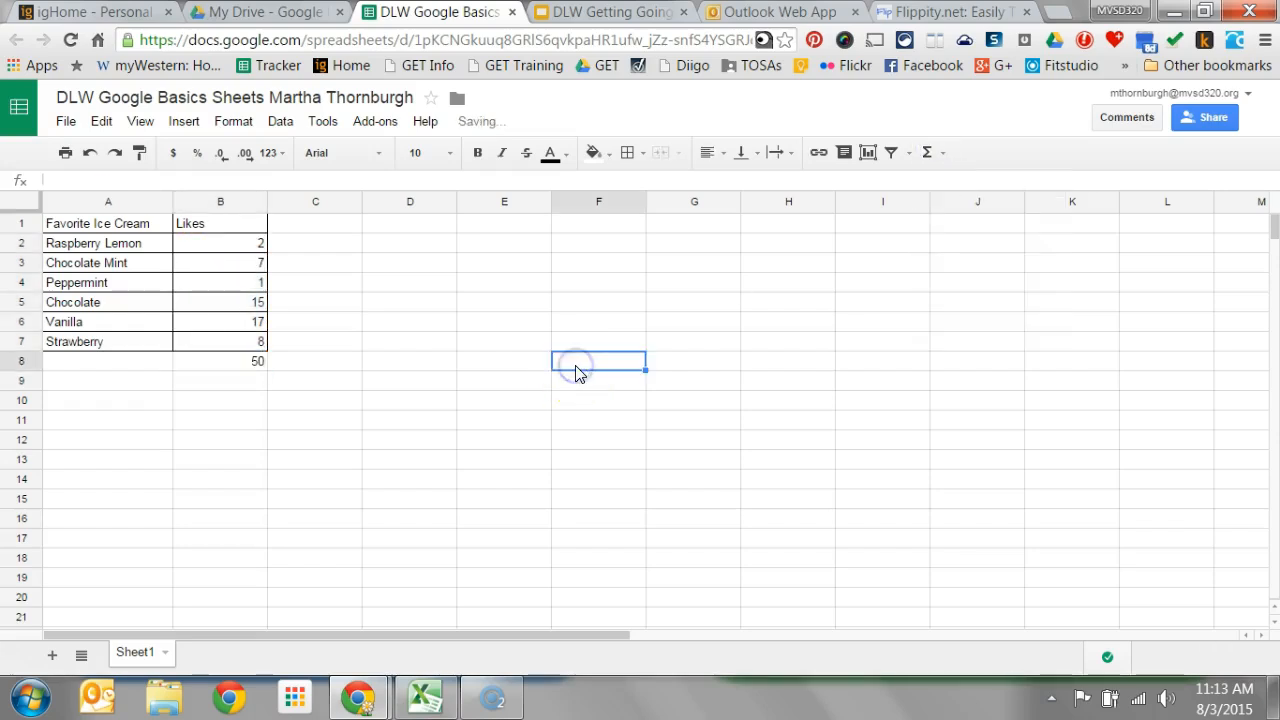
- Open the online list of all Google spreadsheets functions, look it over and return to the ice cream spreadsheet
click(946, 152)
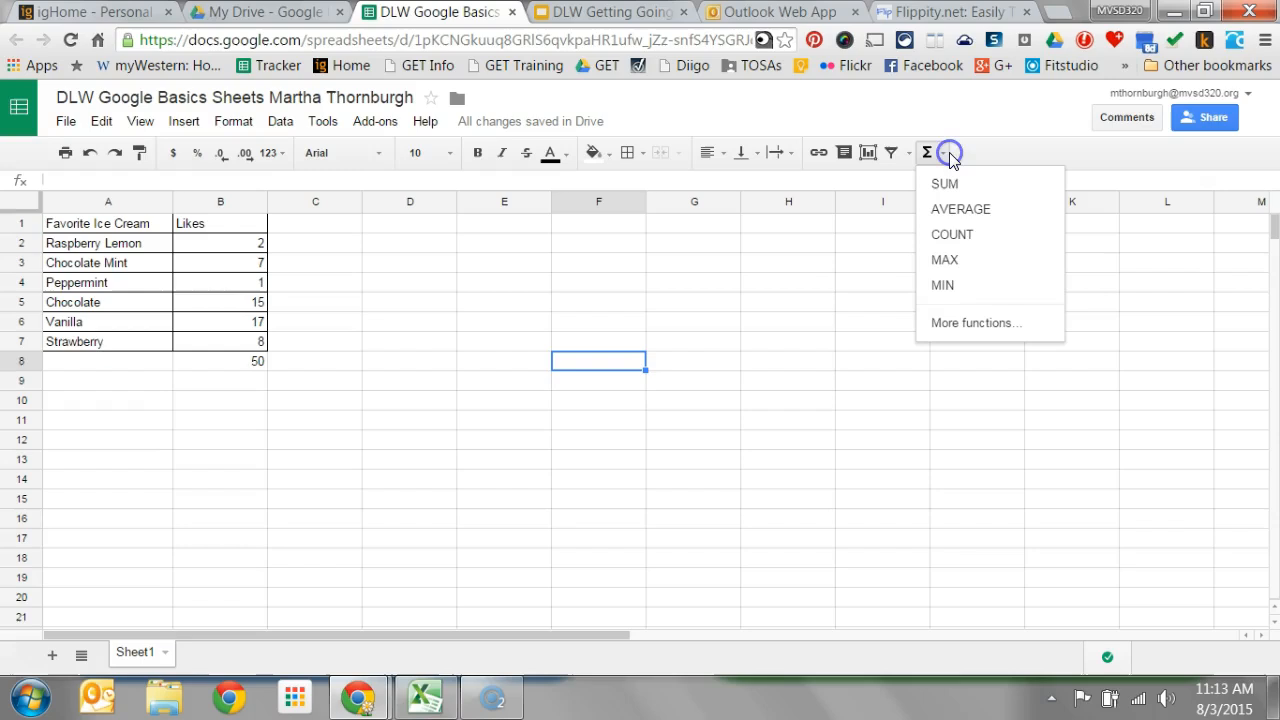
click(973, 323)
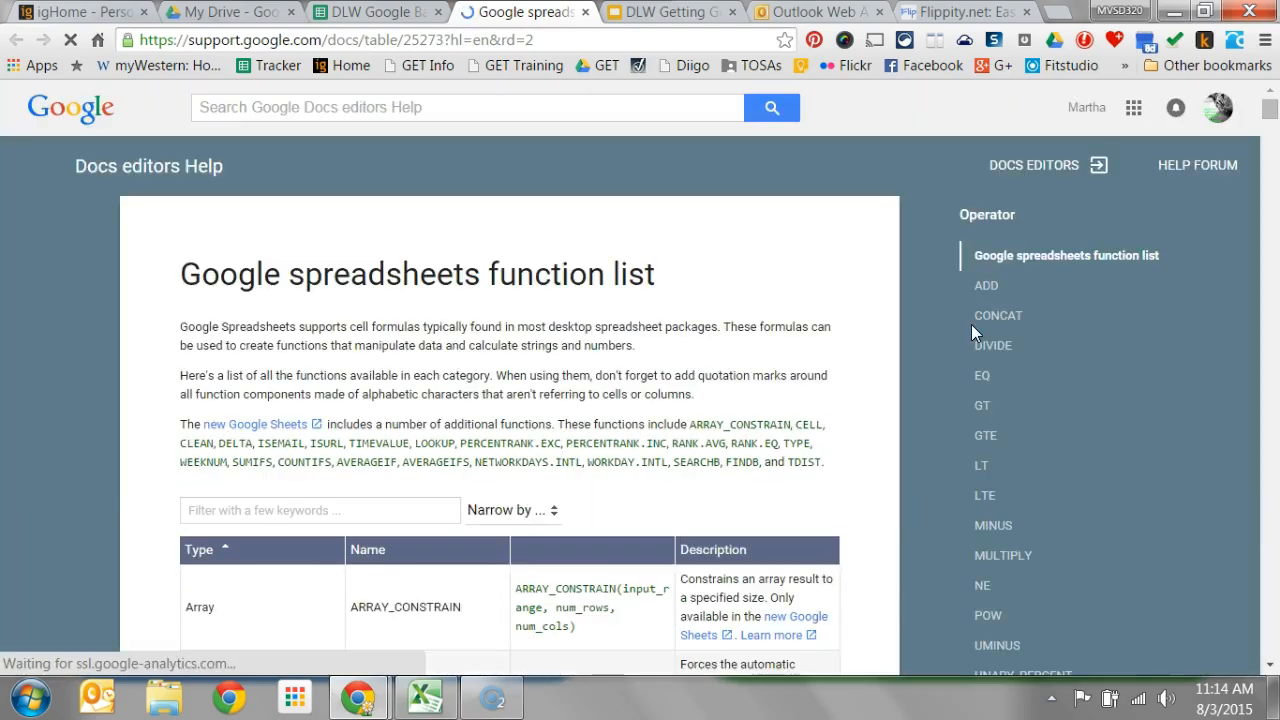
mouse_move(1270, 110)
mouse_down()
mouse_move(1271, 157)
mouse_move(1271, 87)
mouse_up()
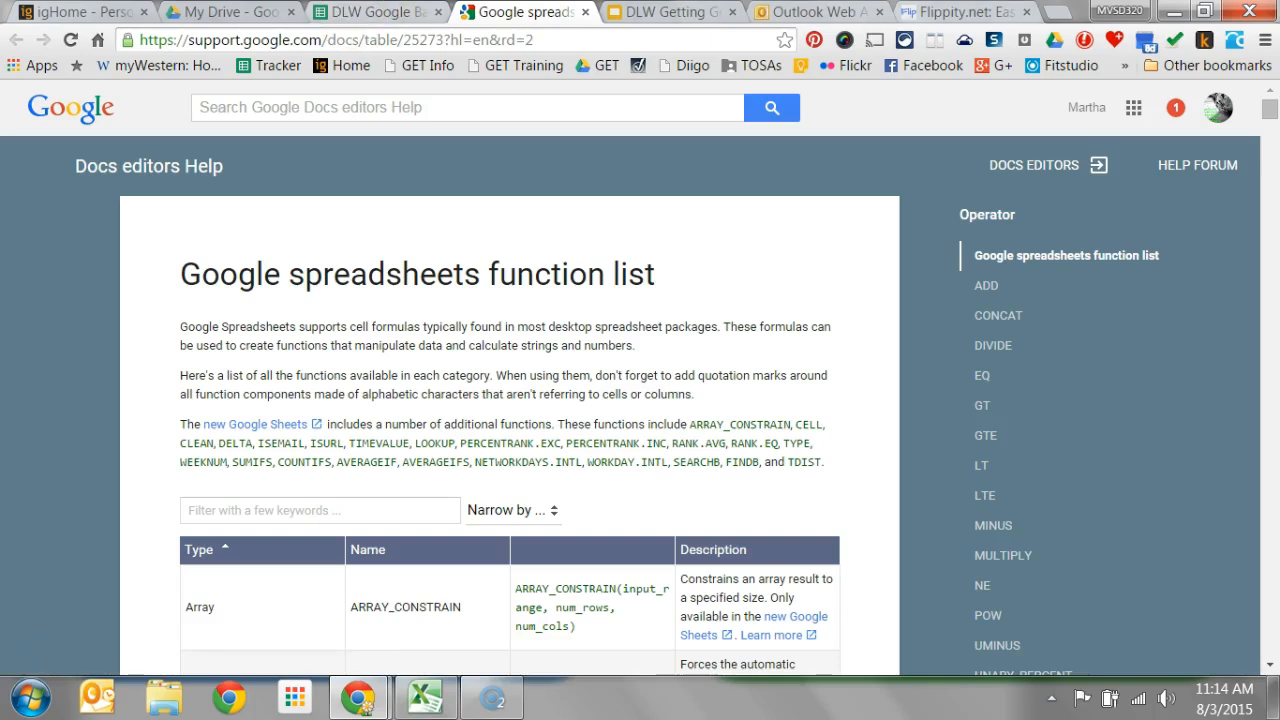
click(364, 21)
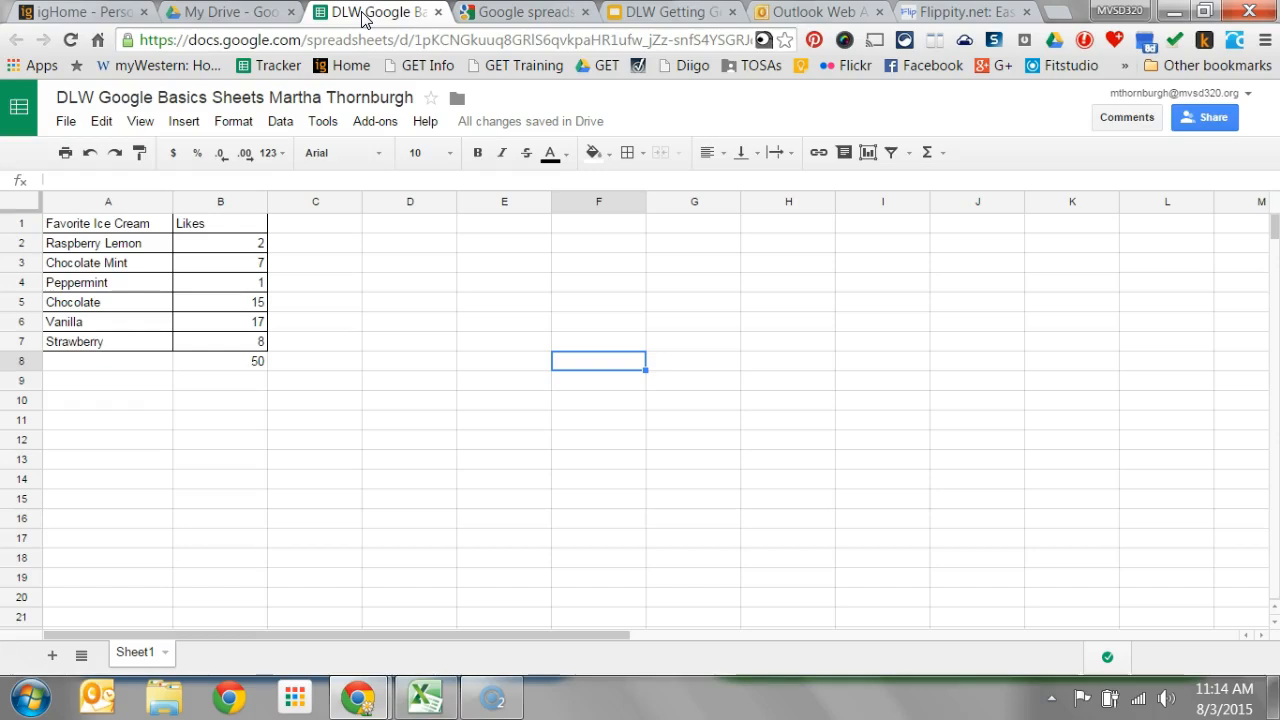
click(400, 251)
click(400, 266)
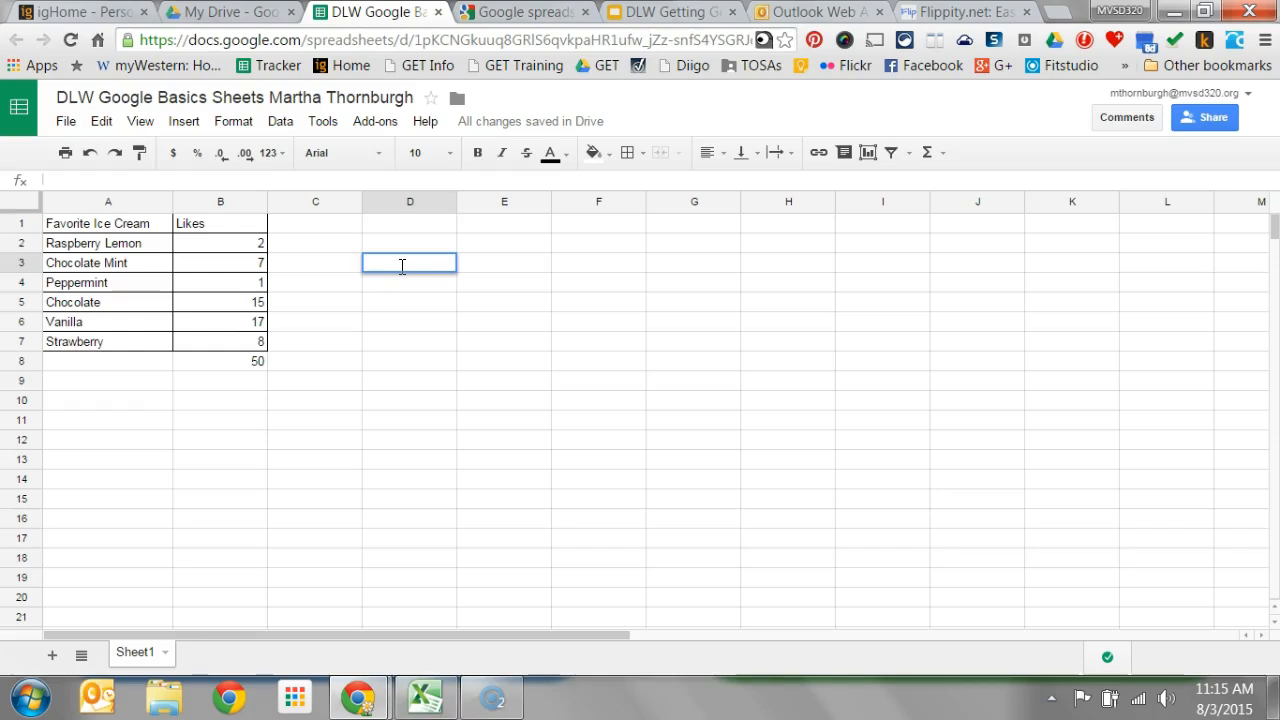
click(277, 385)
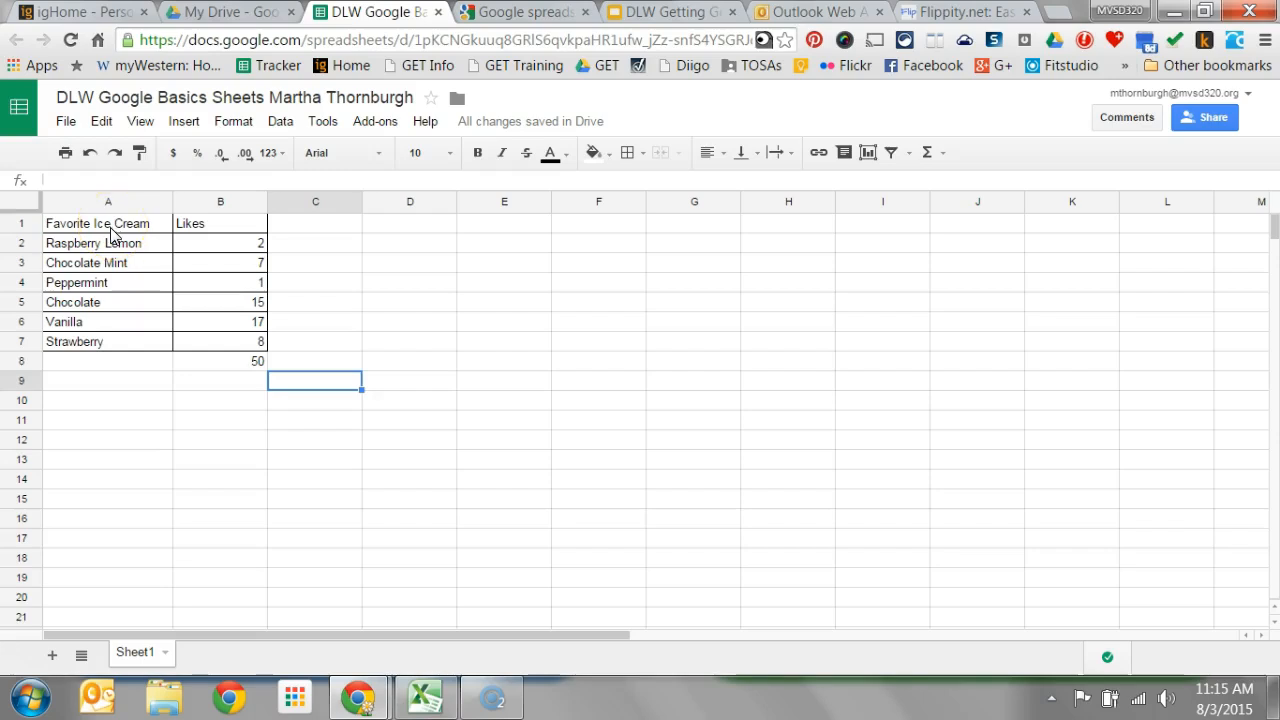
- Set up a column chart of cells A1 to B7, previewing the pie chart and reviewing the chart types and customization options
drag(113, 229, 250, 340)
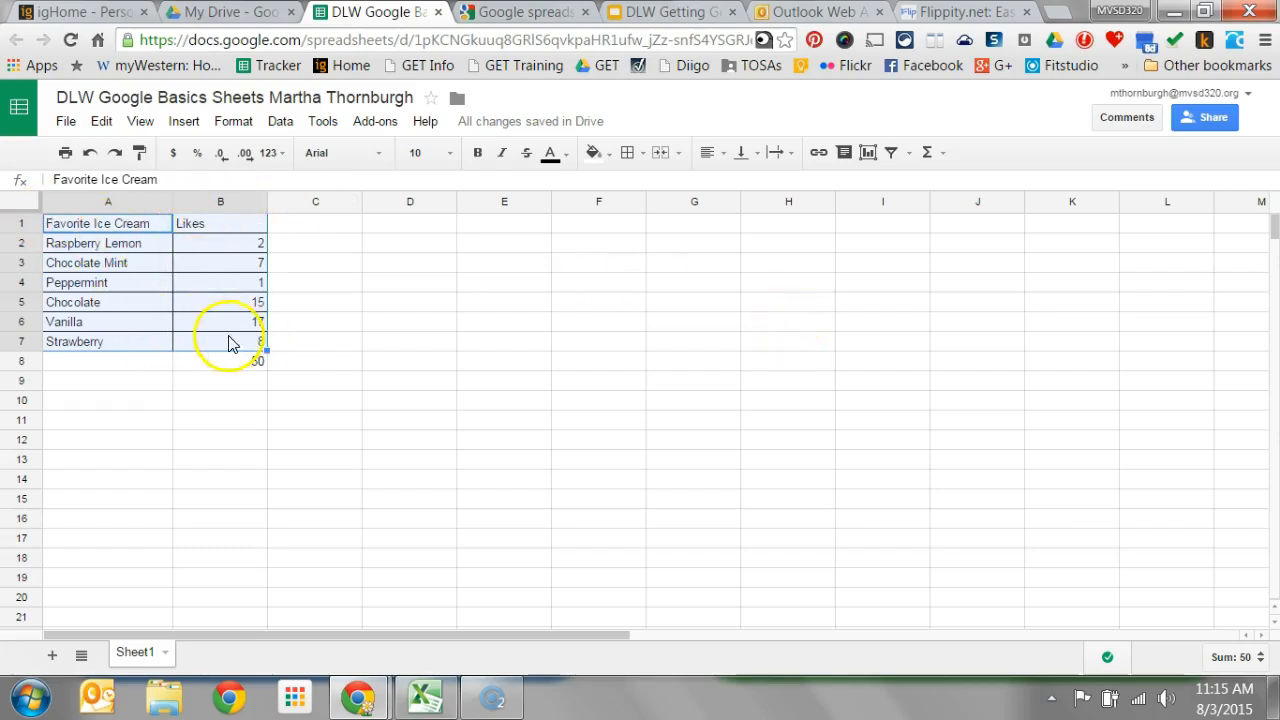
click(869, 153)
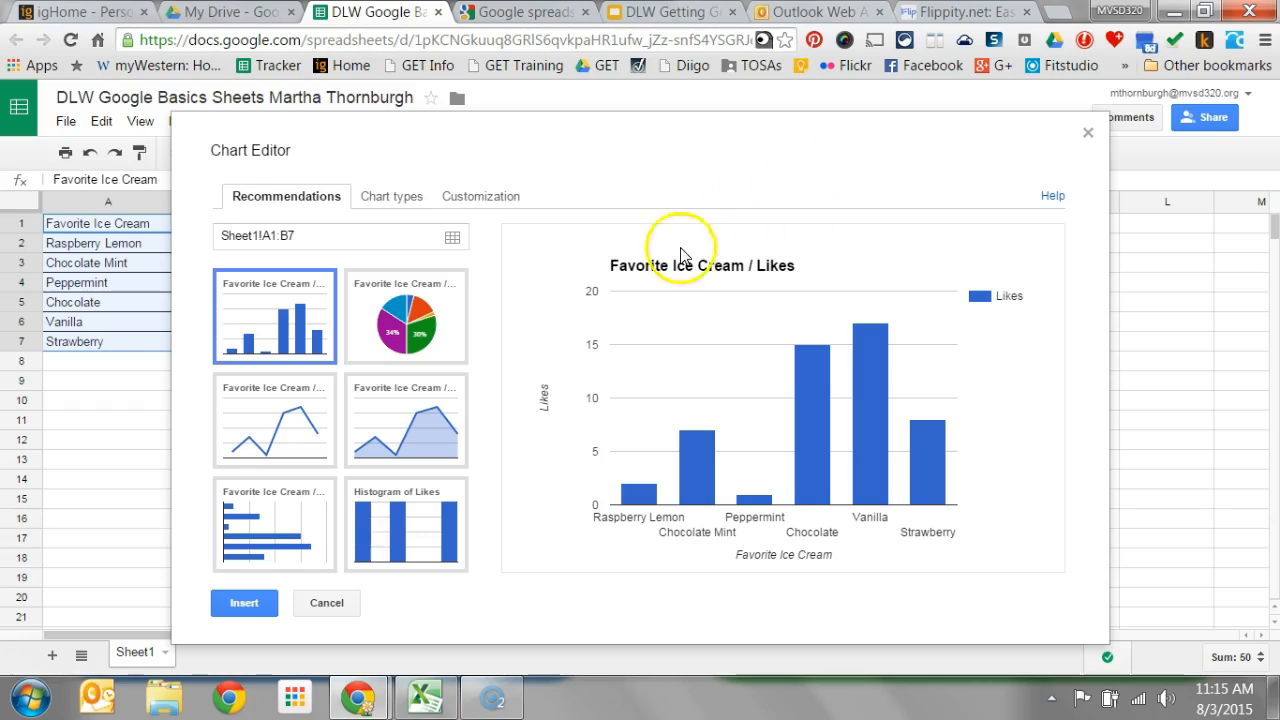
click(410, 328)
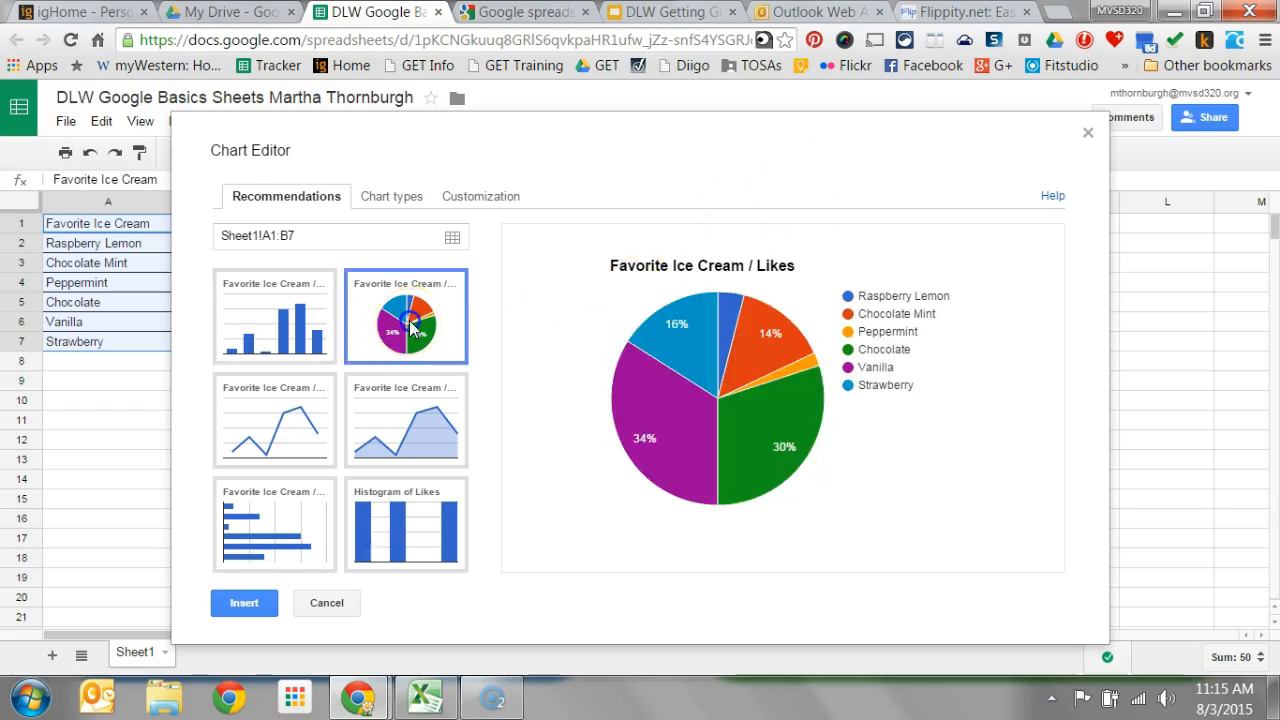
click(303, 298)
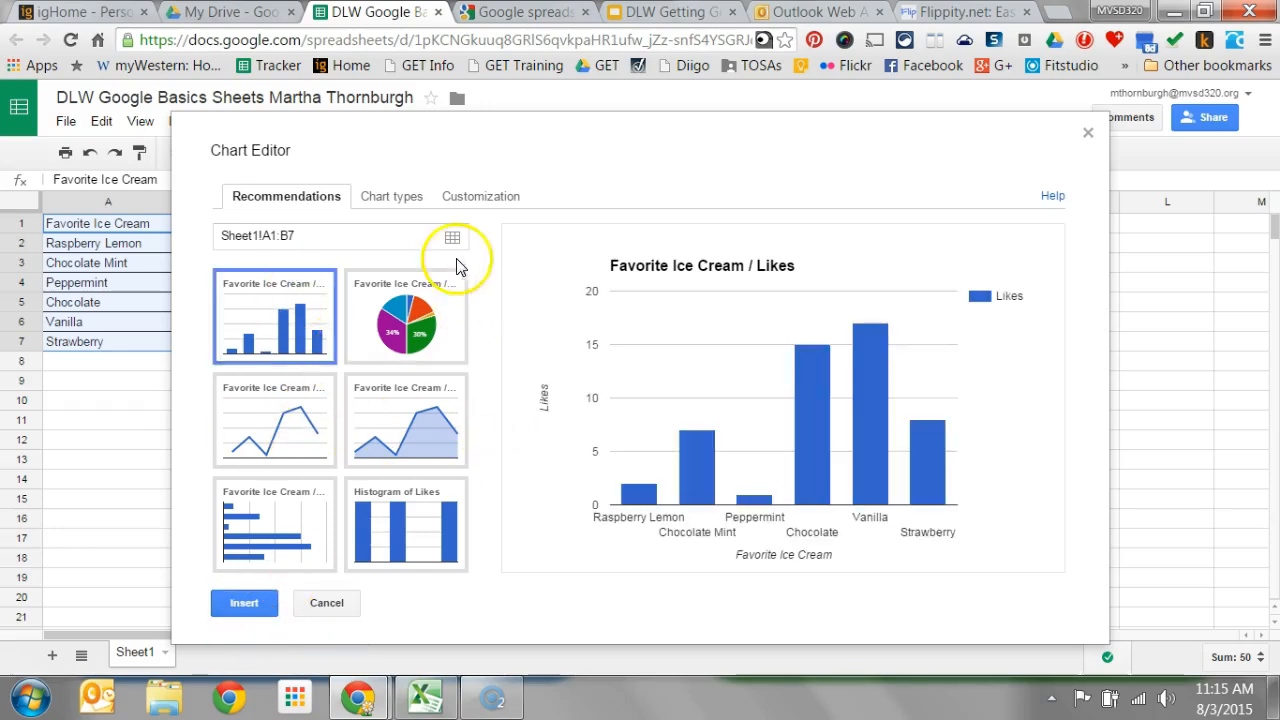
click(410, 205)
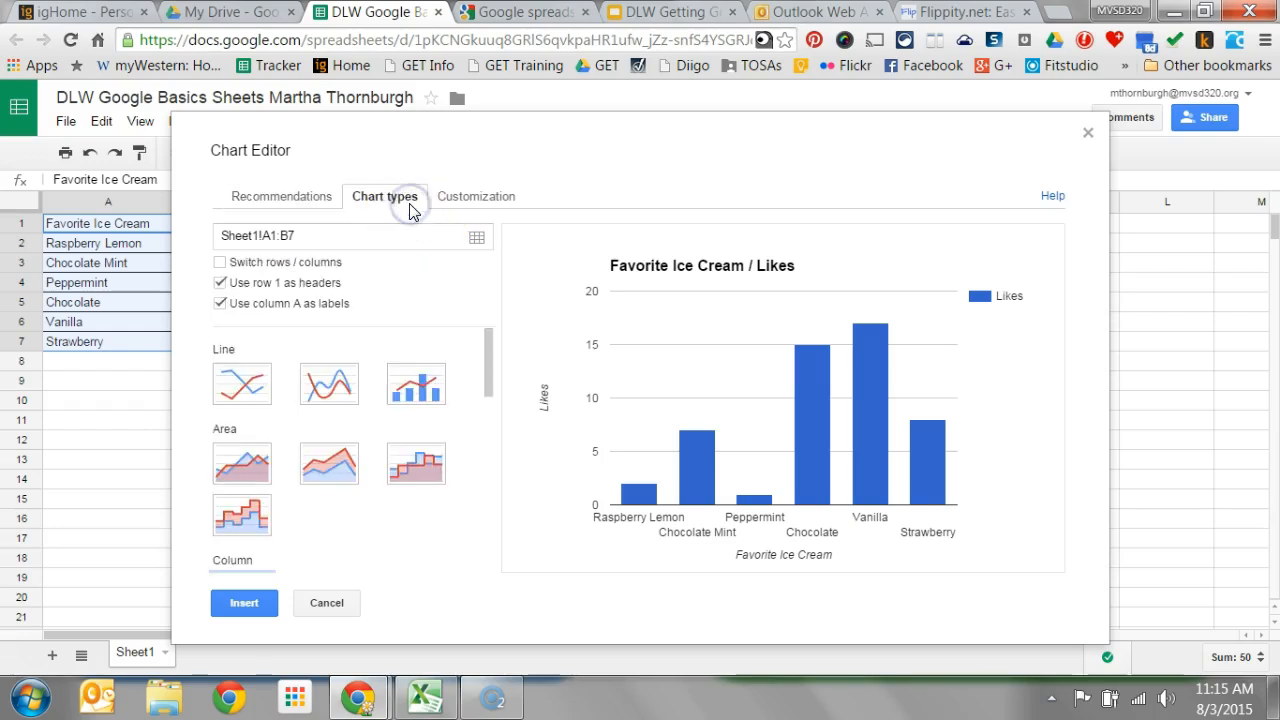
click(320, 200)
click(467, 205)
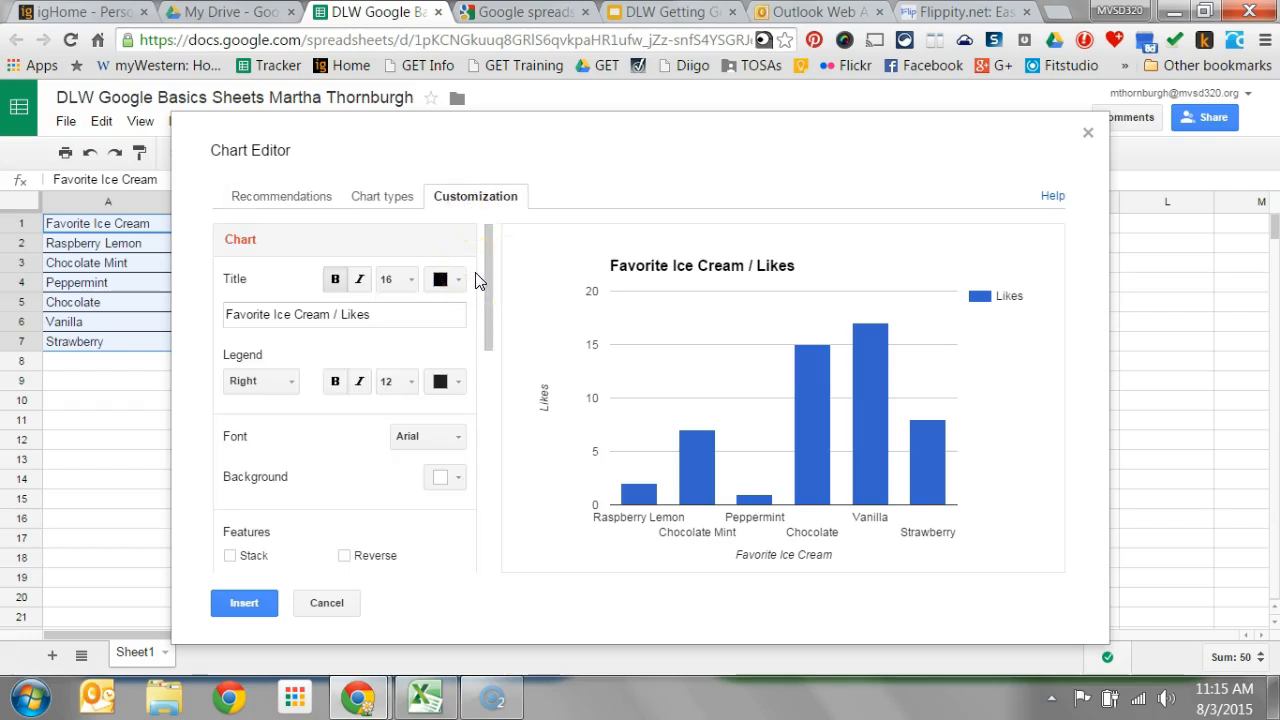
- Insert the column chart and move it beside the ice cream table, starting in column C
click(242, 601)
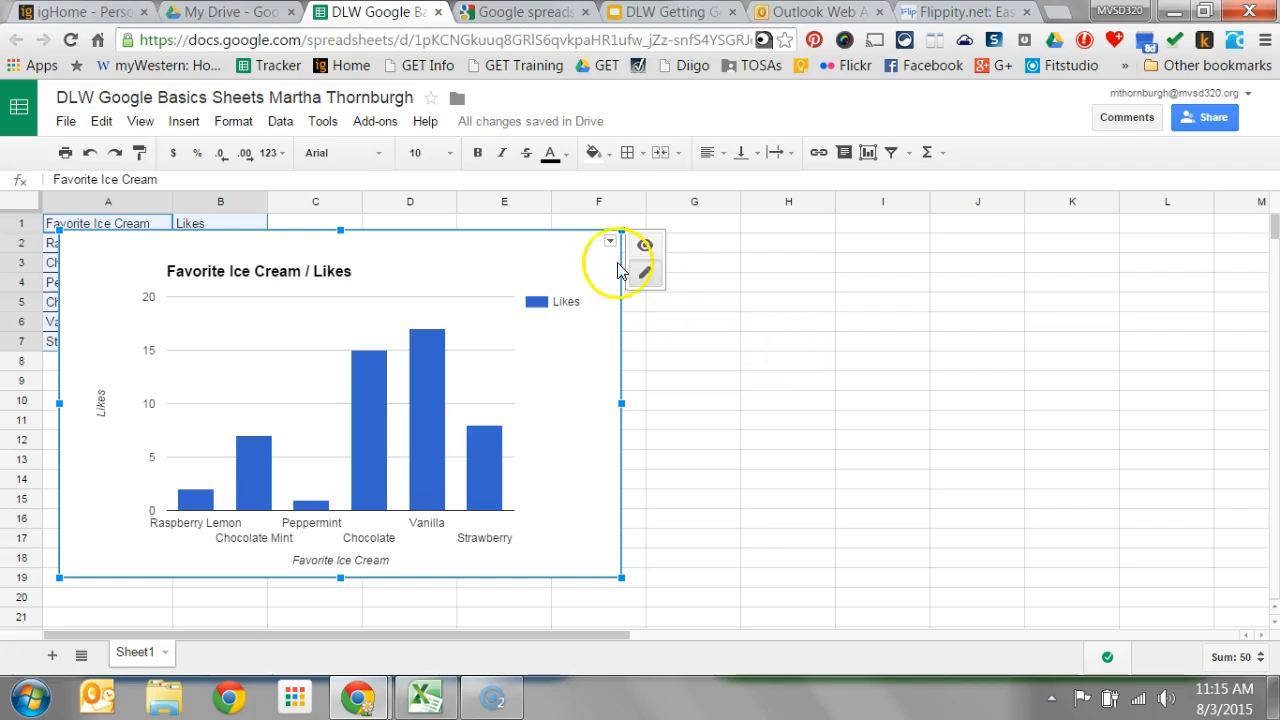
drag(503, 254, 751, 246)
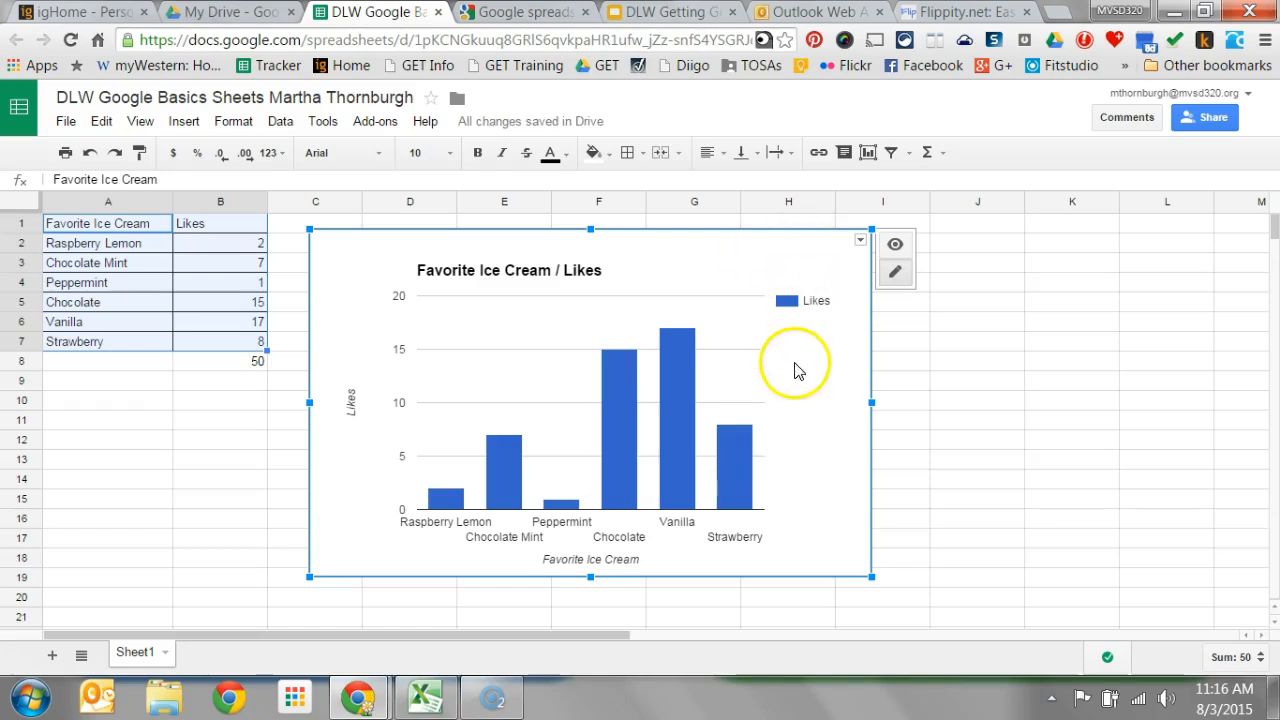
click(900, 284)
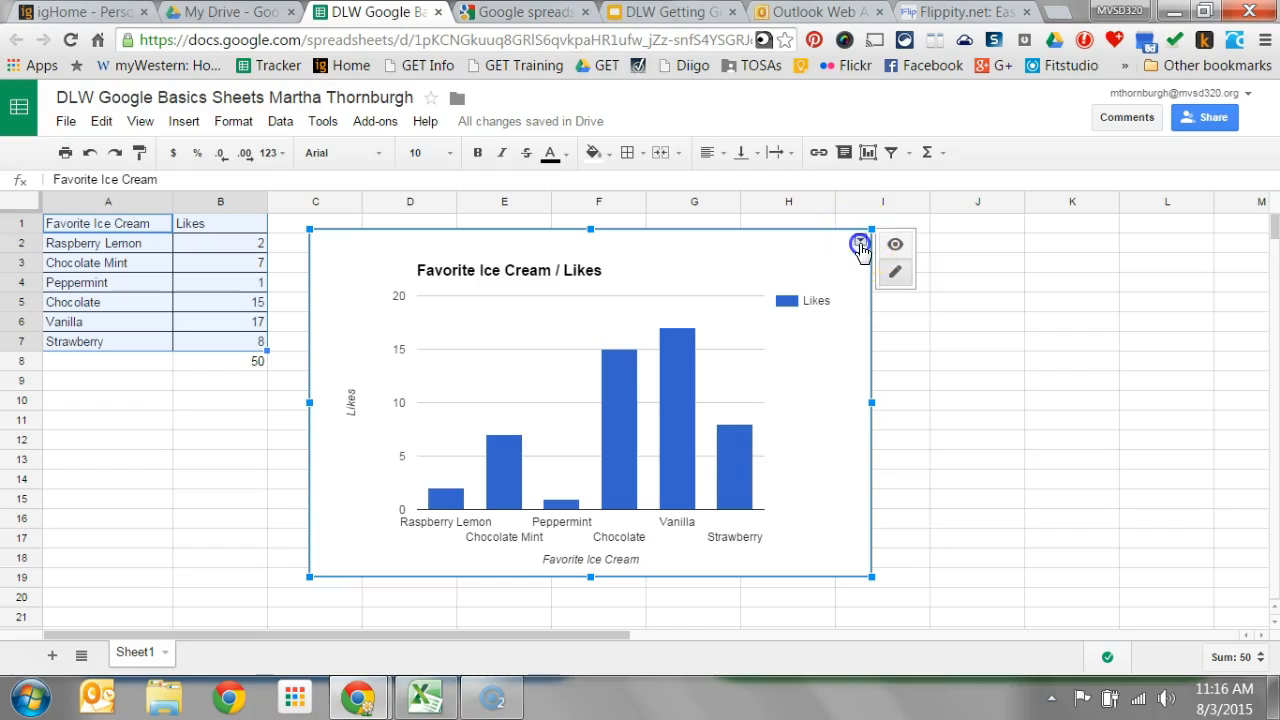
- Move the Favorite Ice Cream / Likes column chart to its own sheet
click(861, 243)
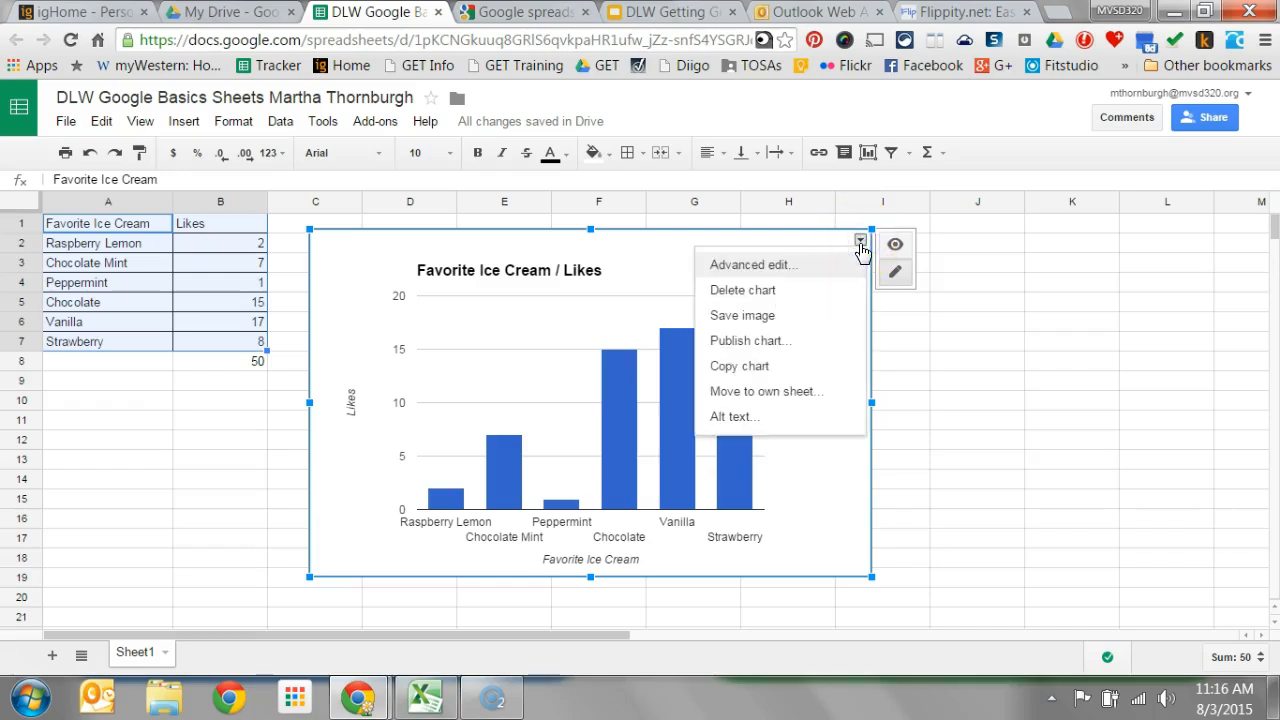
click(785, 345)
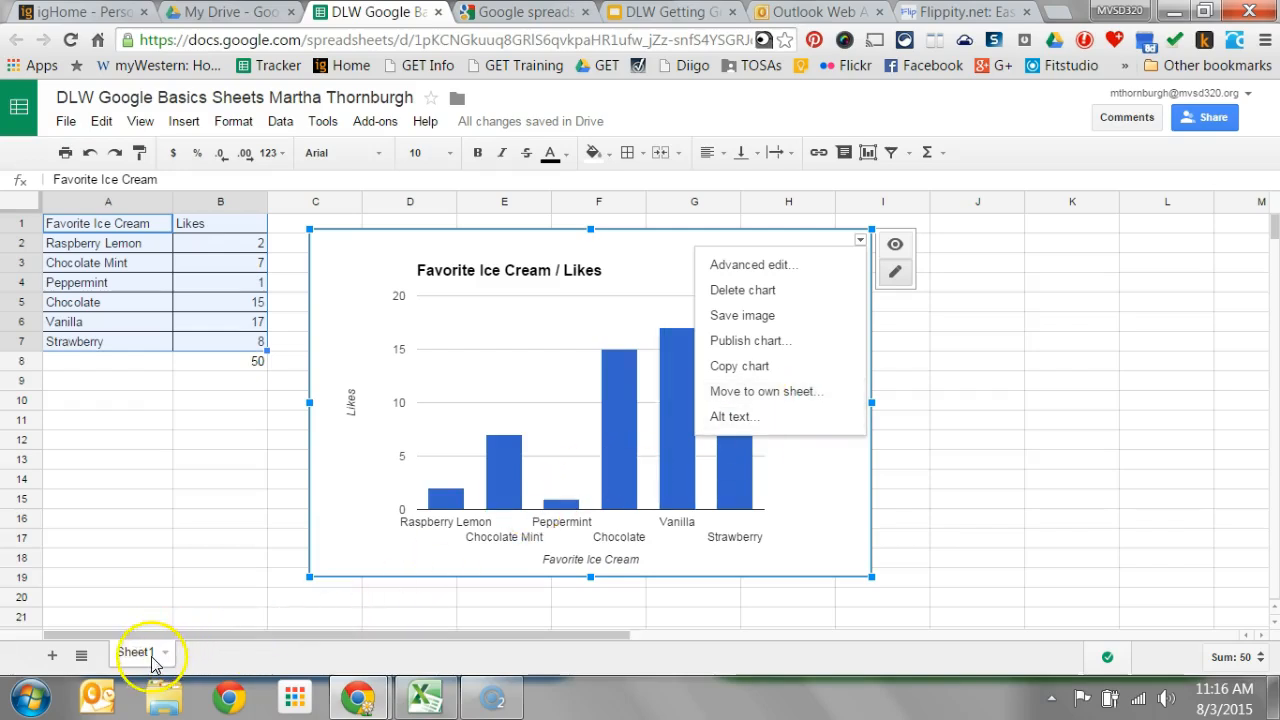
click(800, 400)
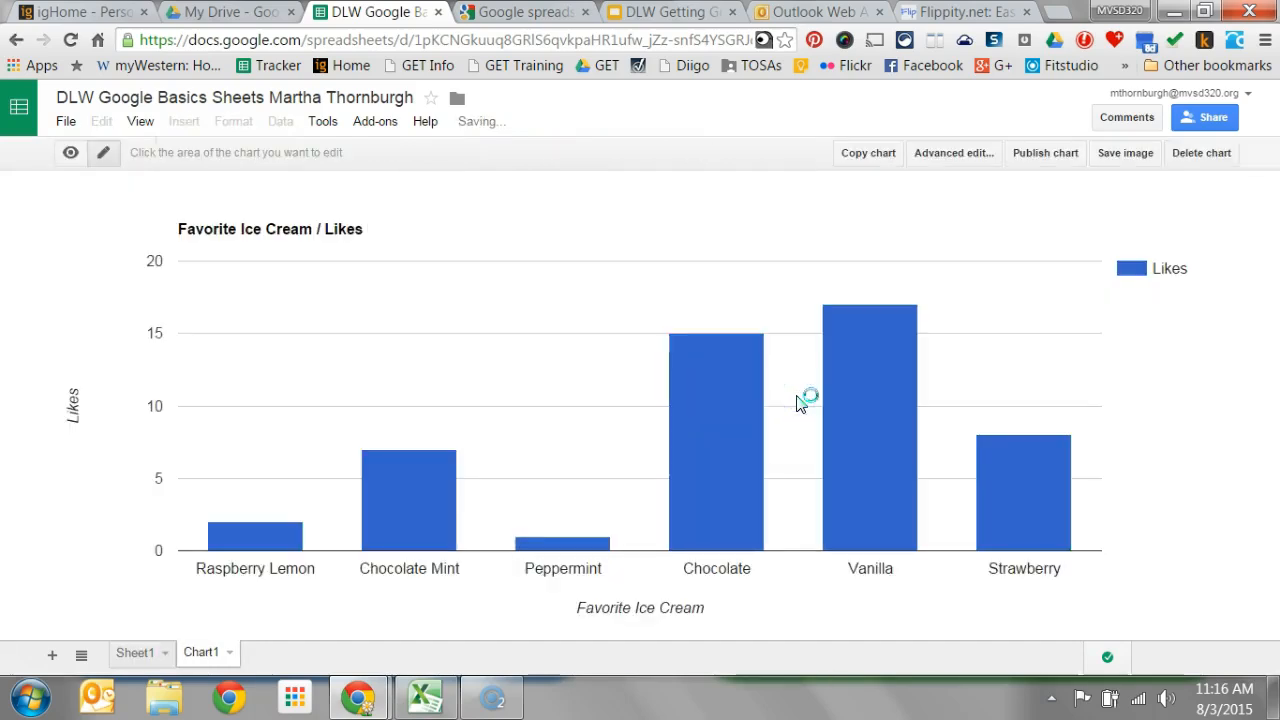
- Switch between Sheet1 and the new chart sheet to compare the data with the chart, ending on Sheet1
click(143, 660)
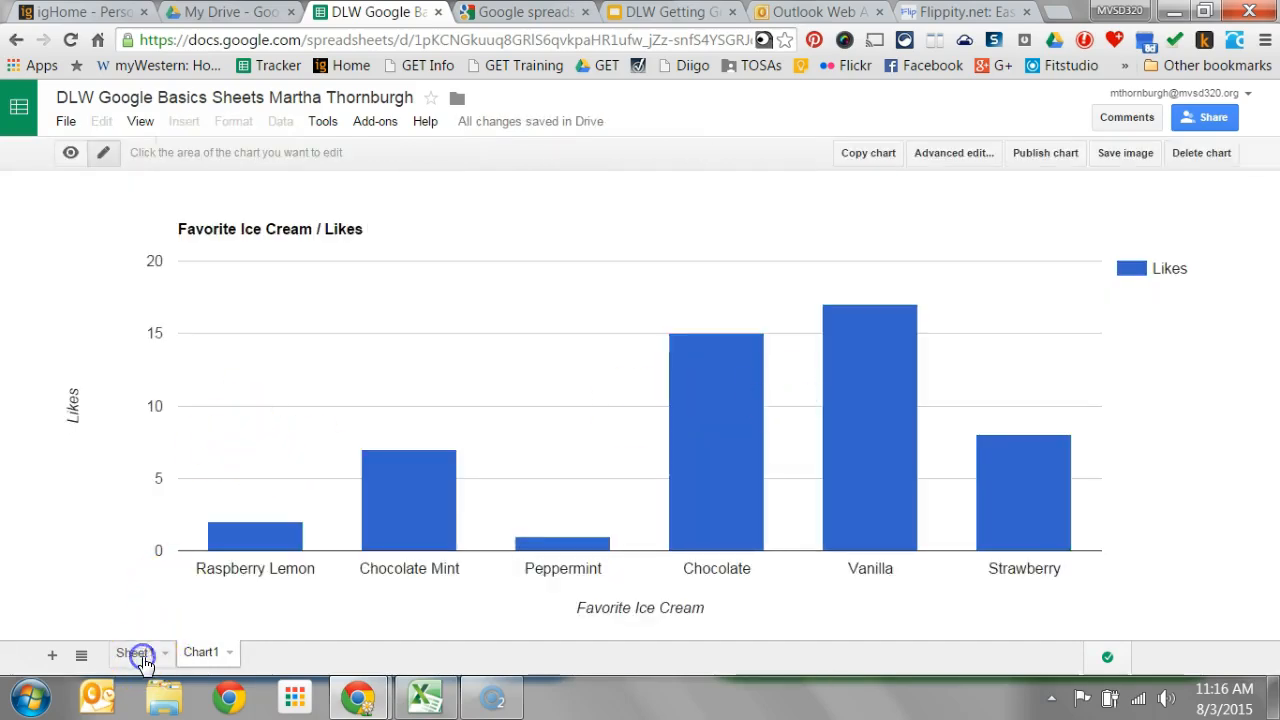
click(190, 658)
click(143, 658)
click(190, 658)
click(143, 664)
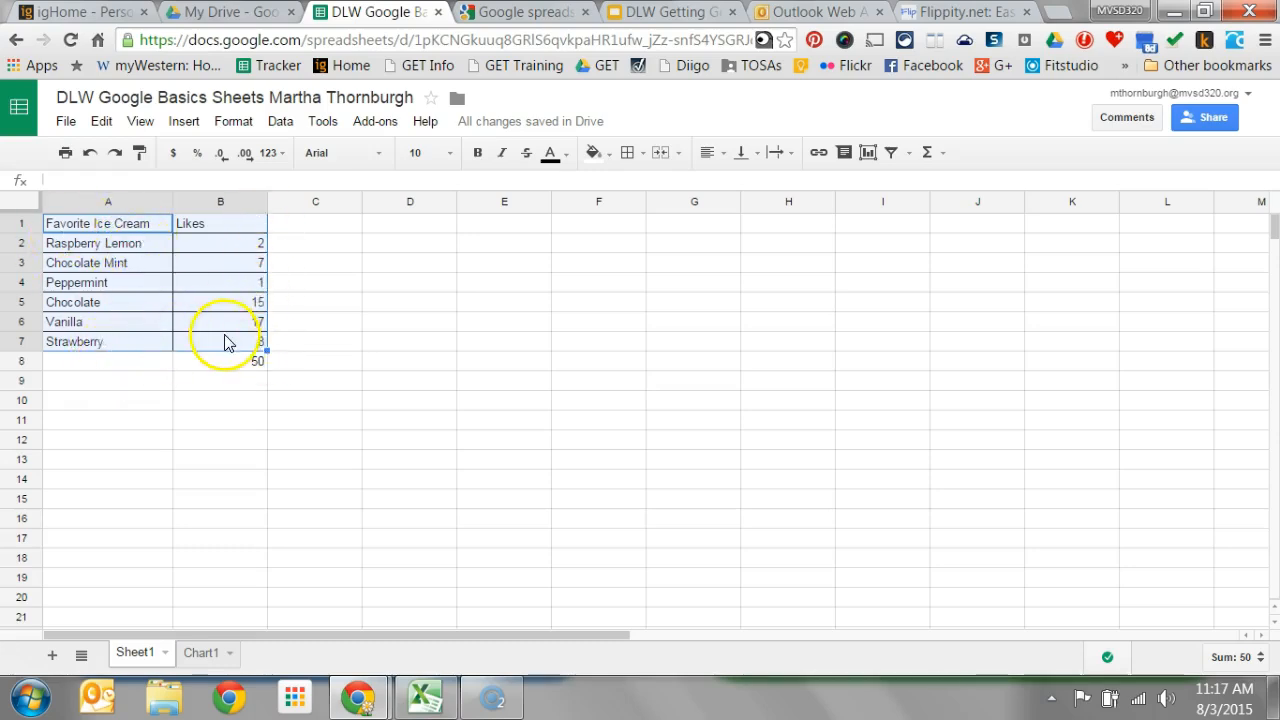
click(867, 160)
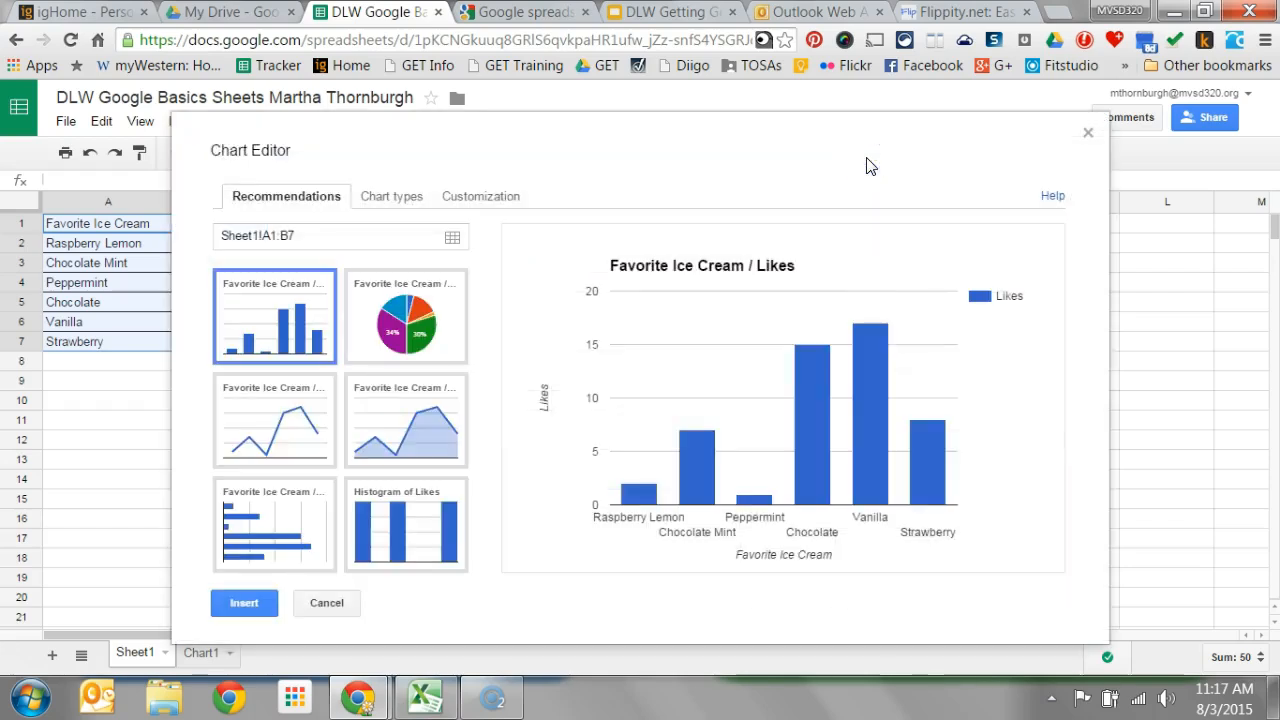
click(84, 389)
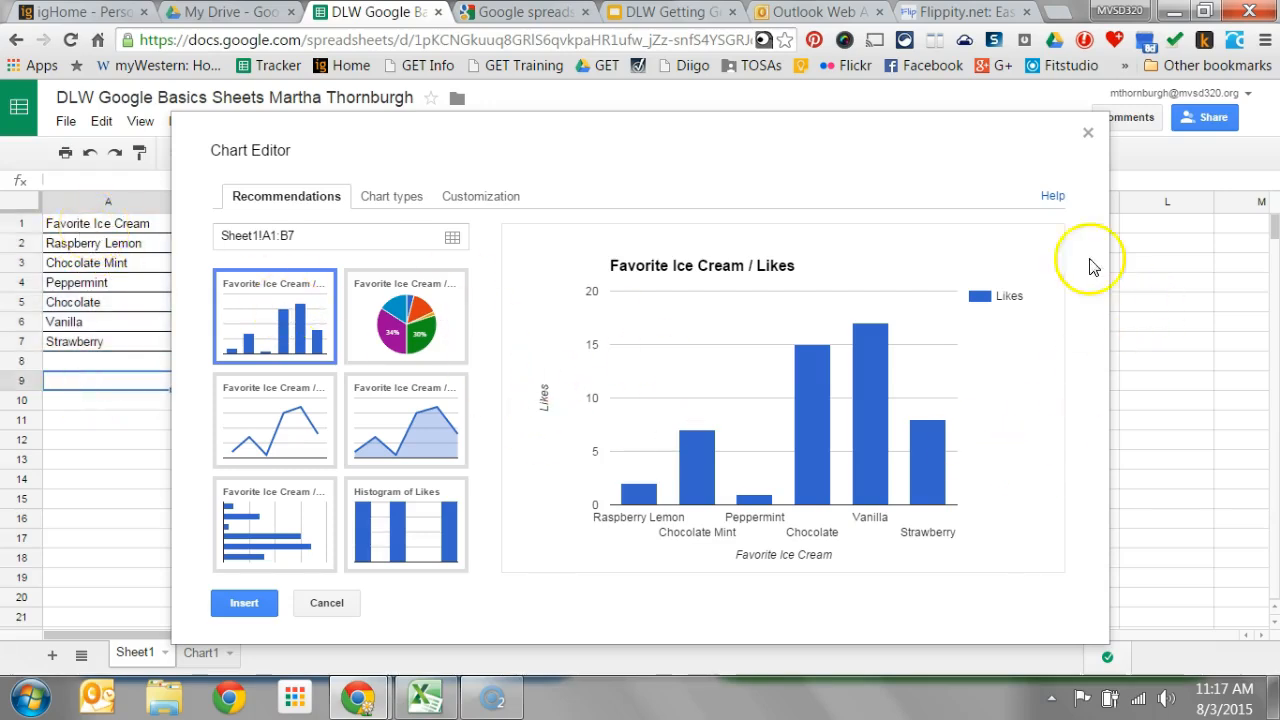
click(1089, 132)
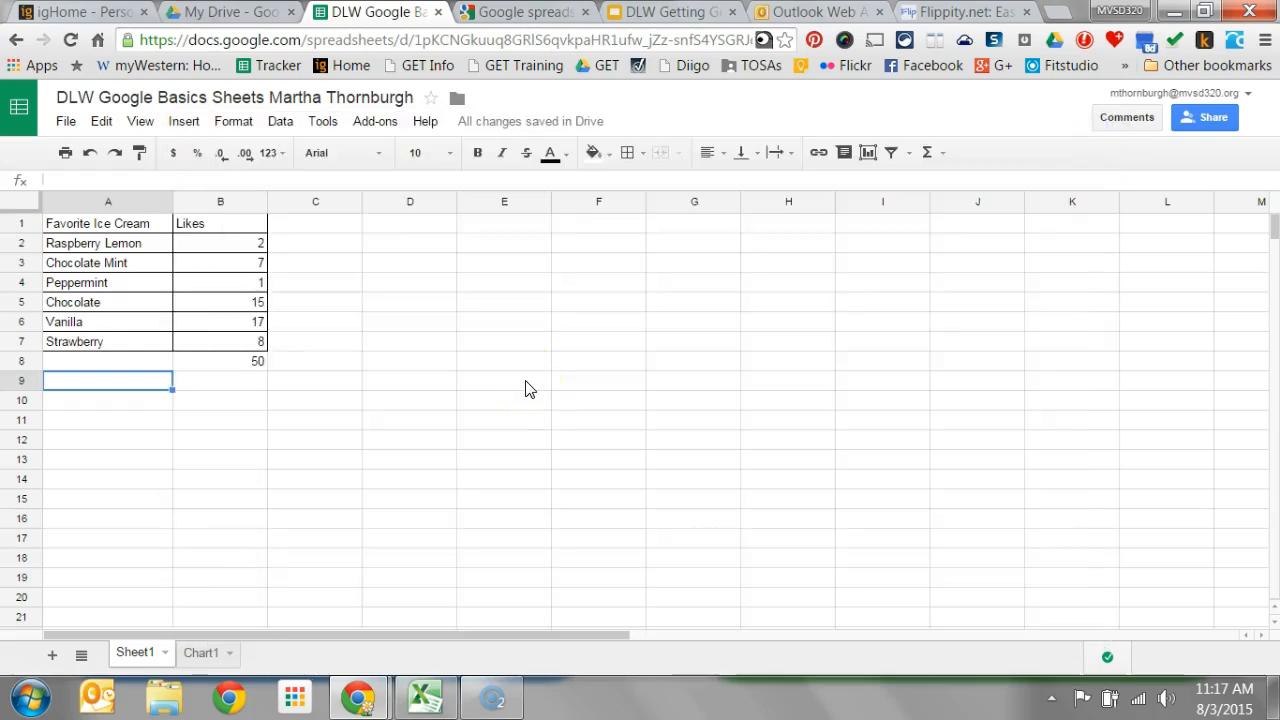
- View the Chart1 sheet, alternating with the Sheet1 table and finishing on the chart
click(205, 651)
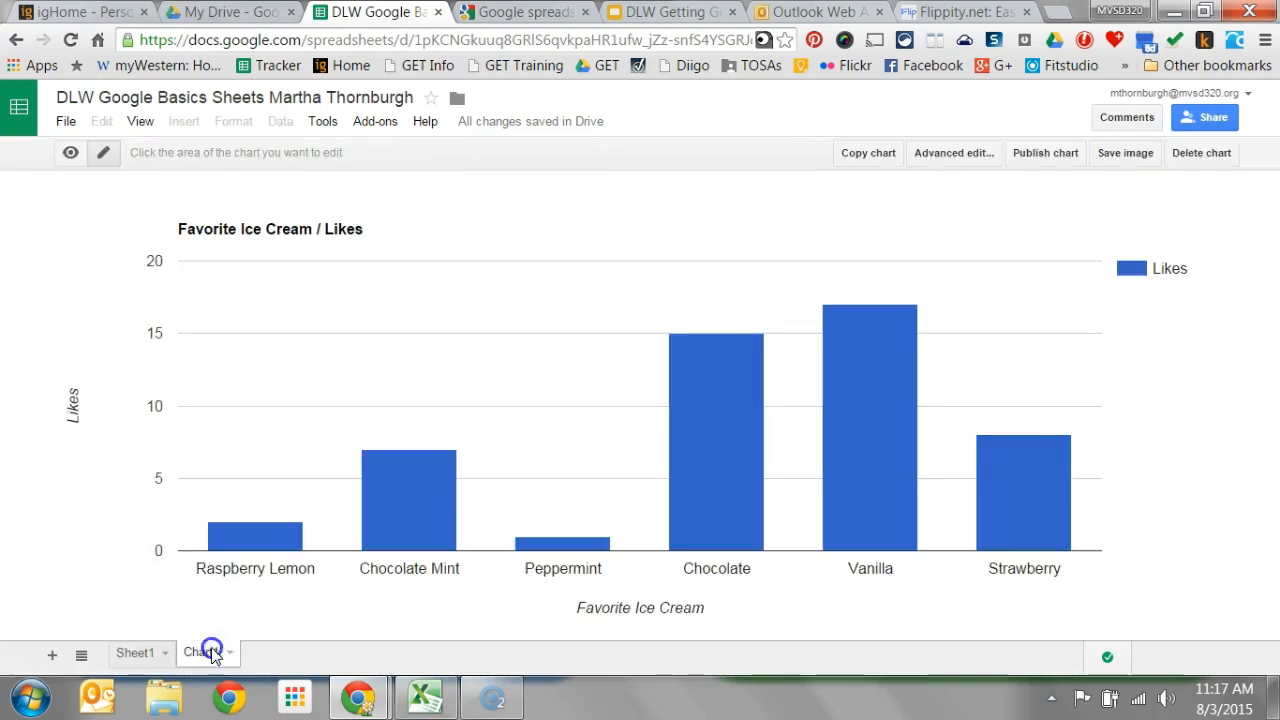
click(134, 656)
click(195, 653)
click(157, 652)
click(207, 653)
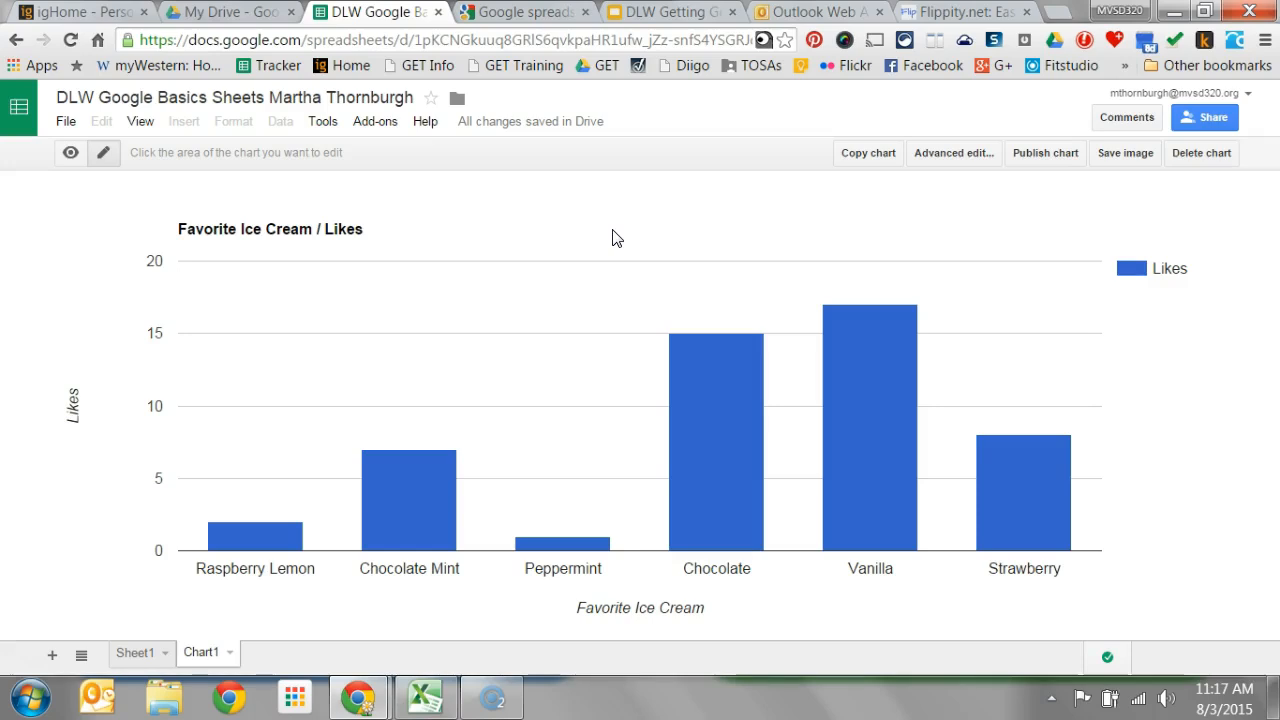
- Check which Drive folder holds the spreadsheet, view the available destination folders and leave without moving the file
click(460, 103)
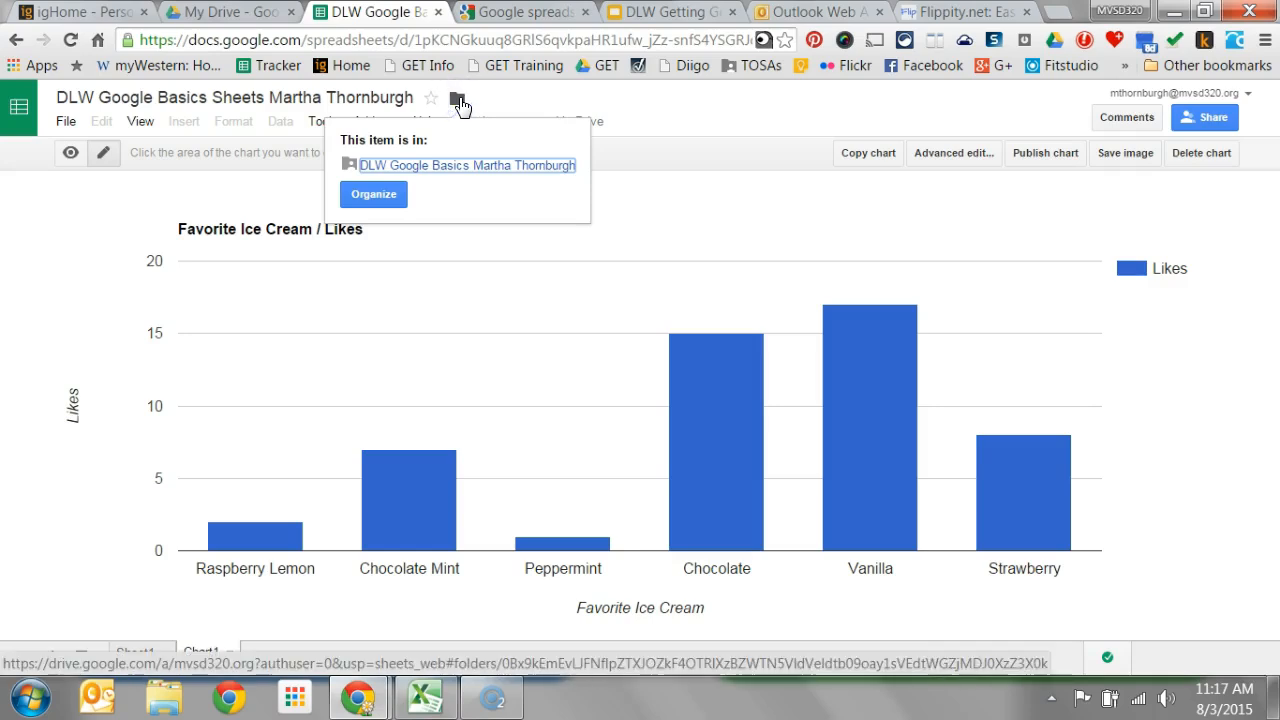
click(374, 196)
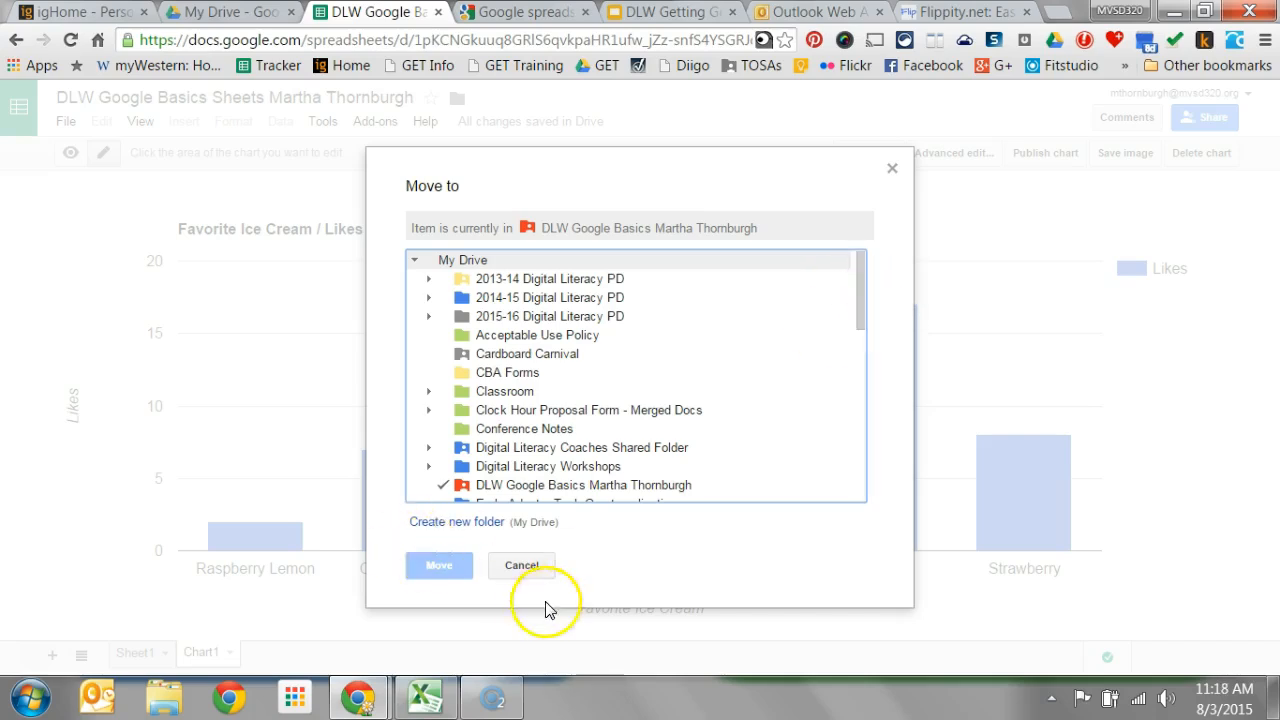
click(522, 565)
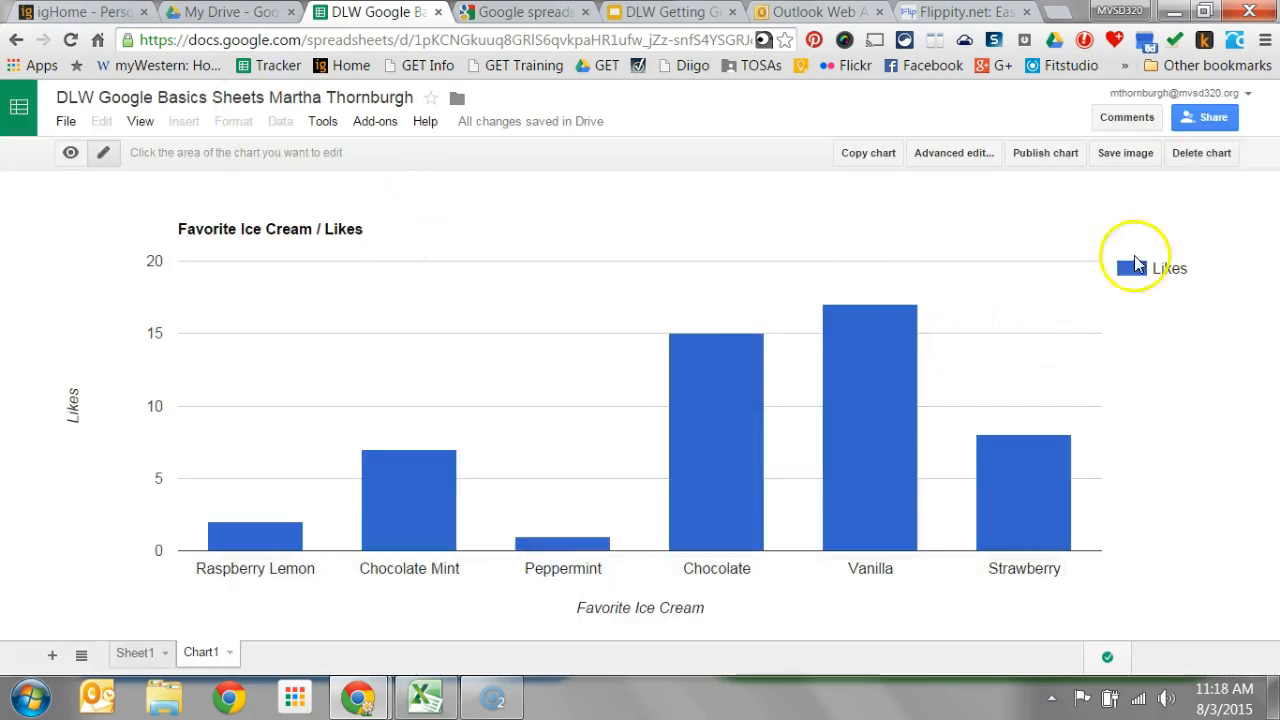
- Review the spreadsheet's sharing options and return to the chart without adding anyone
click(1210, 120)
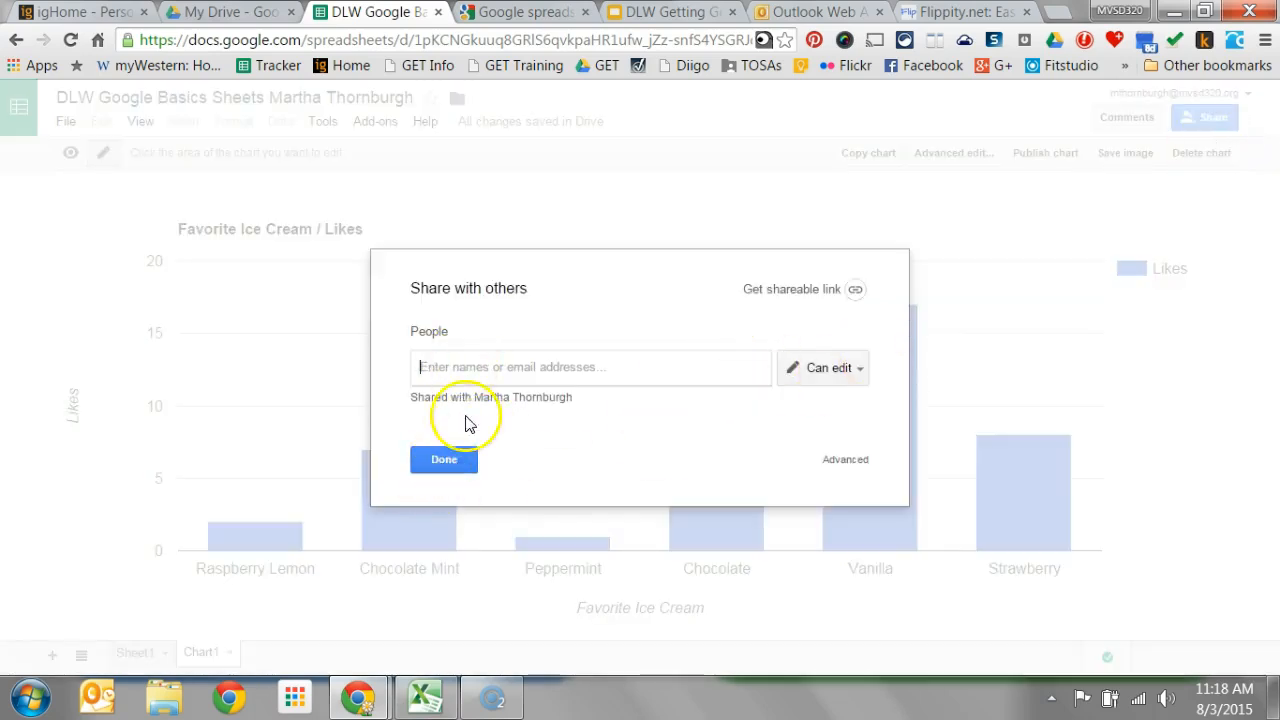
click(450, 466)
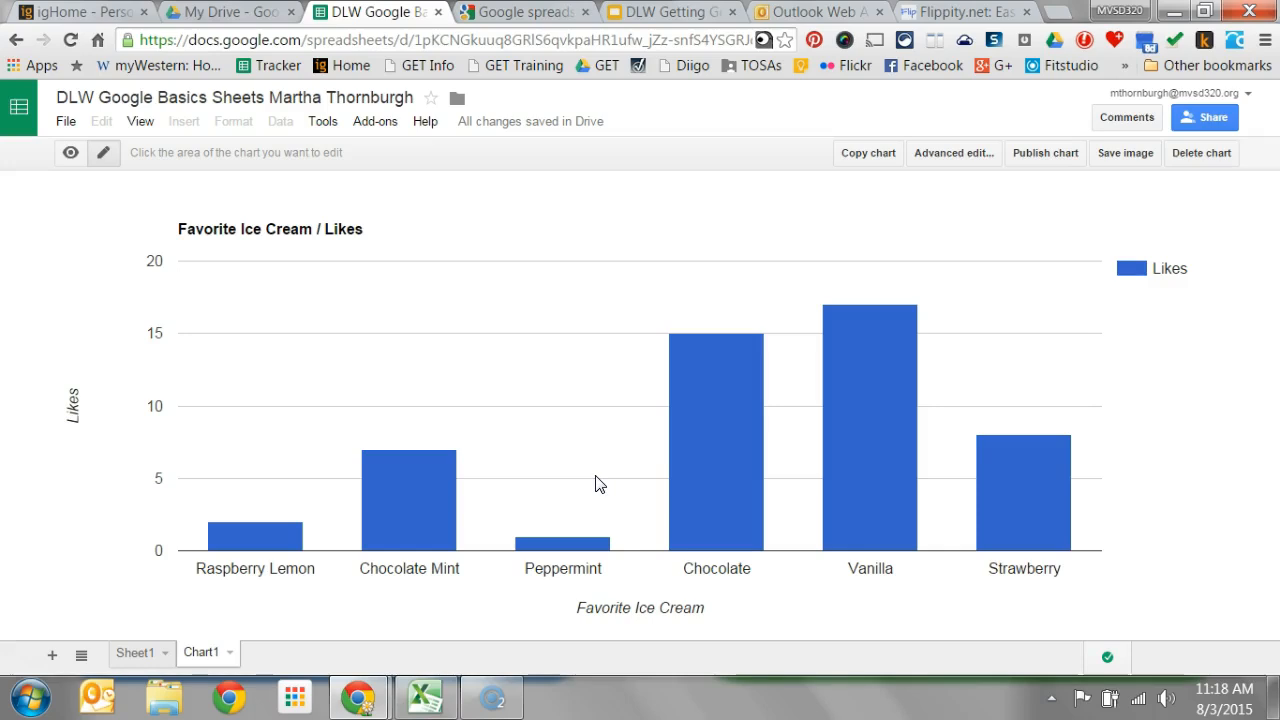
click(903, 312)
click(381, 533)
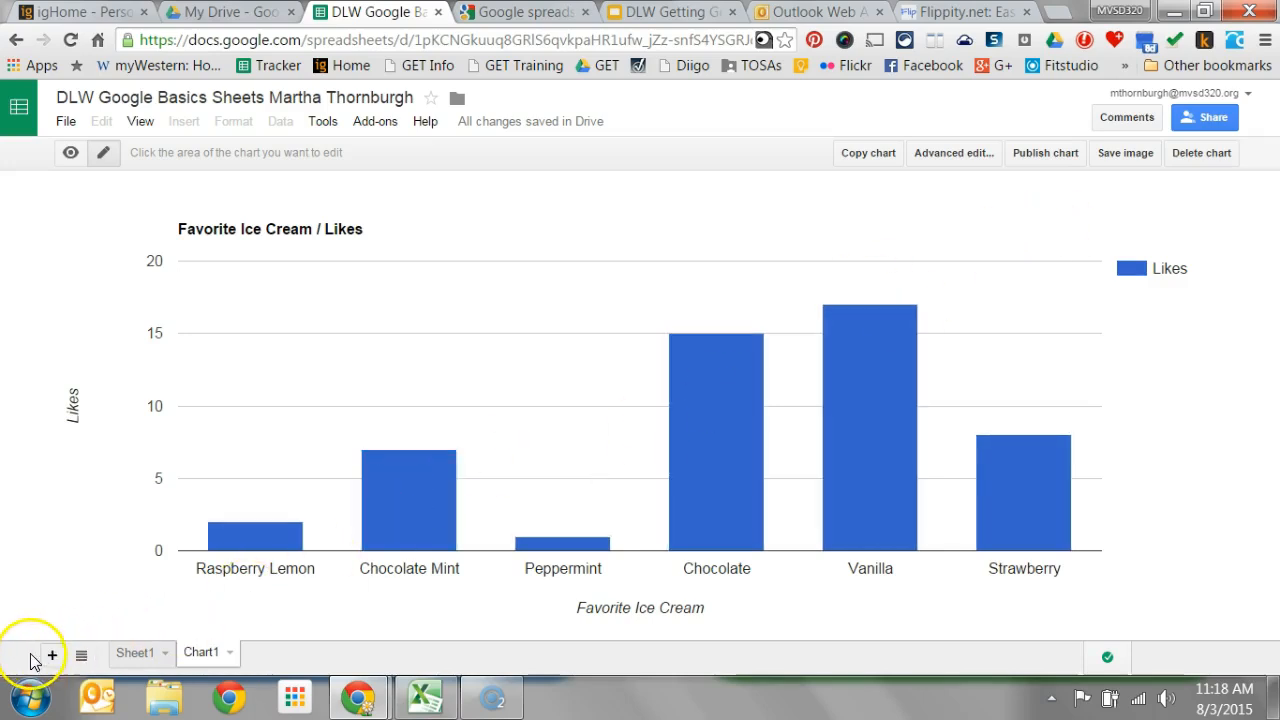